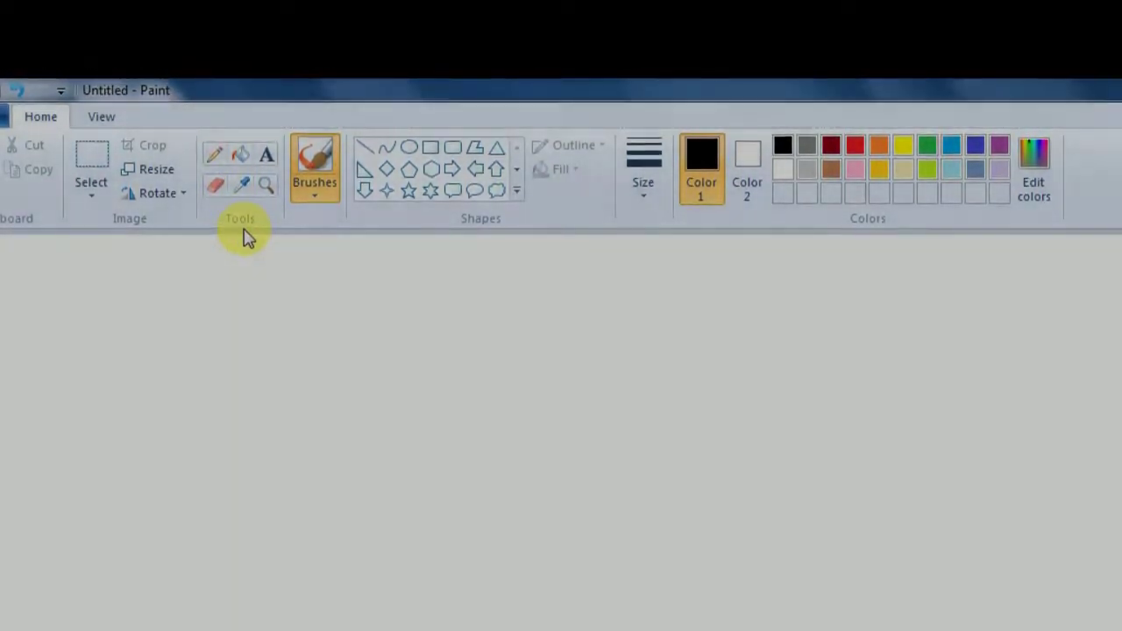
Draw a few black freehand strokes on the blank canvas with the Pencil tool.
click(219, 156)
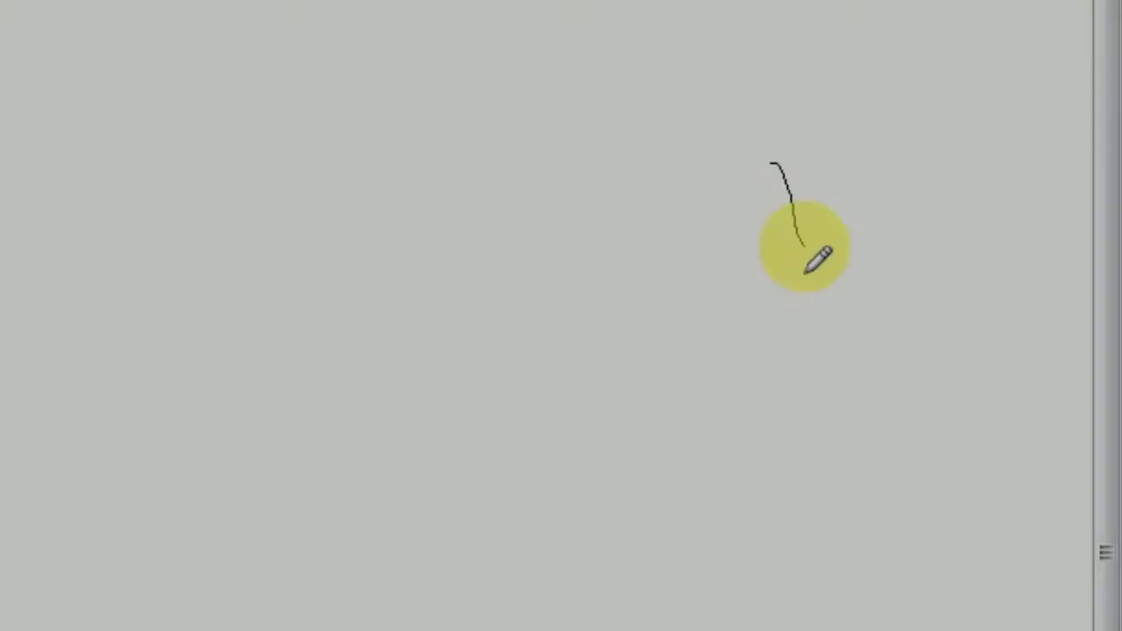
drag(708, 207, 721, 191)
mouse_move(644, 256)
mouse_down()
mouse_move(608, 374)
mouse_move(577, 408)
mouse_up()
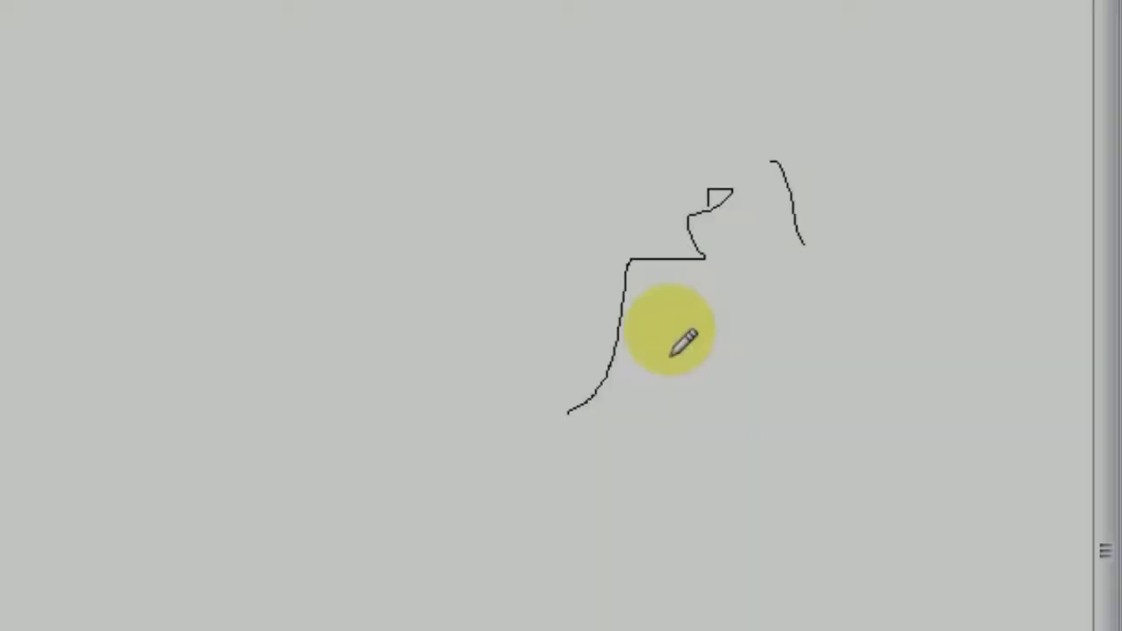
drag(667, 326, 745, 287)
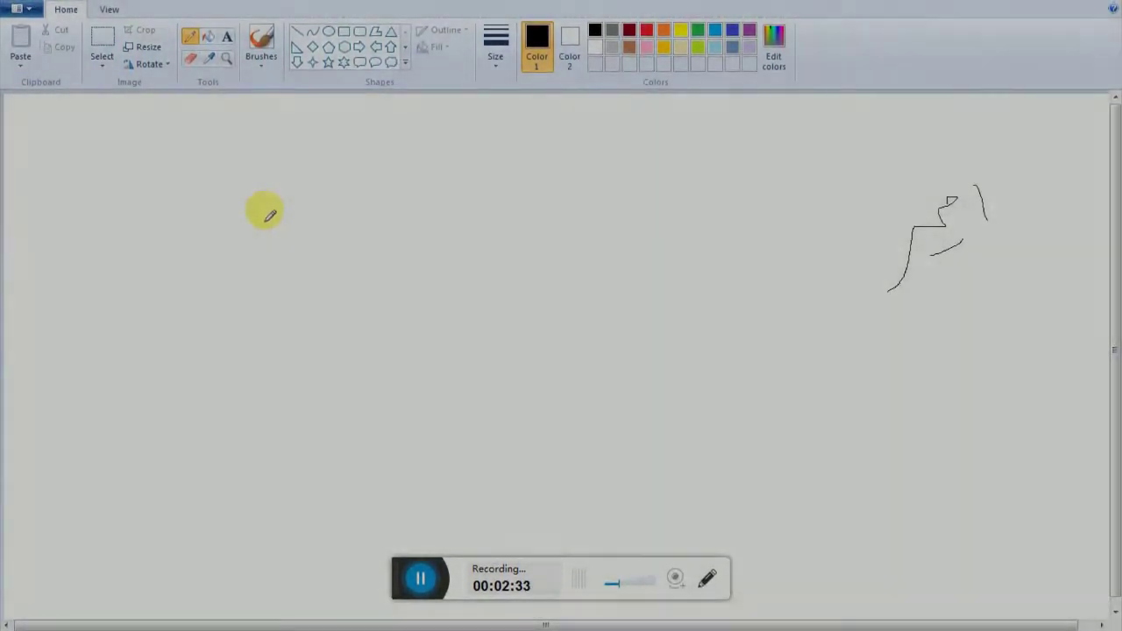
Select the area around the freehand pencil strokes and delete it.
click(101, 41)
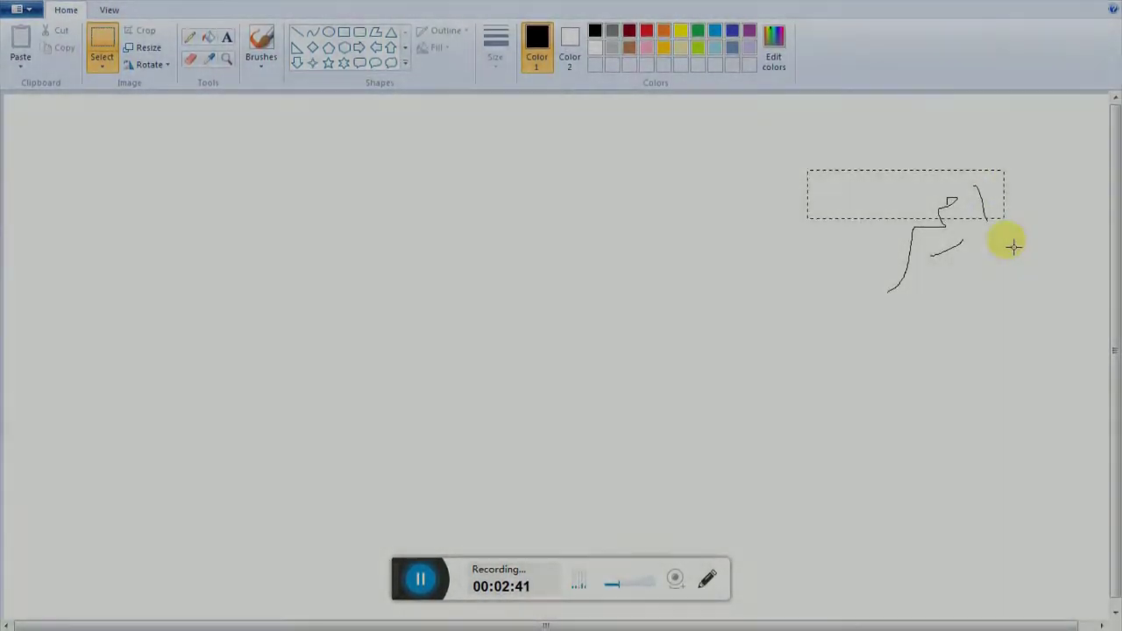
drag(1013, 246, 1017, 316)
key(Delete)
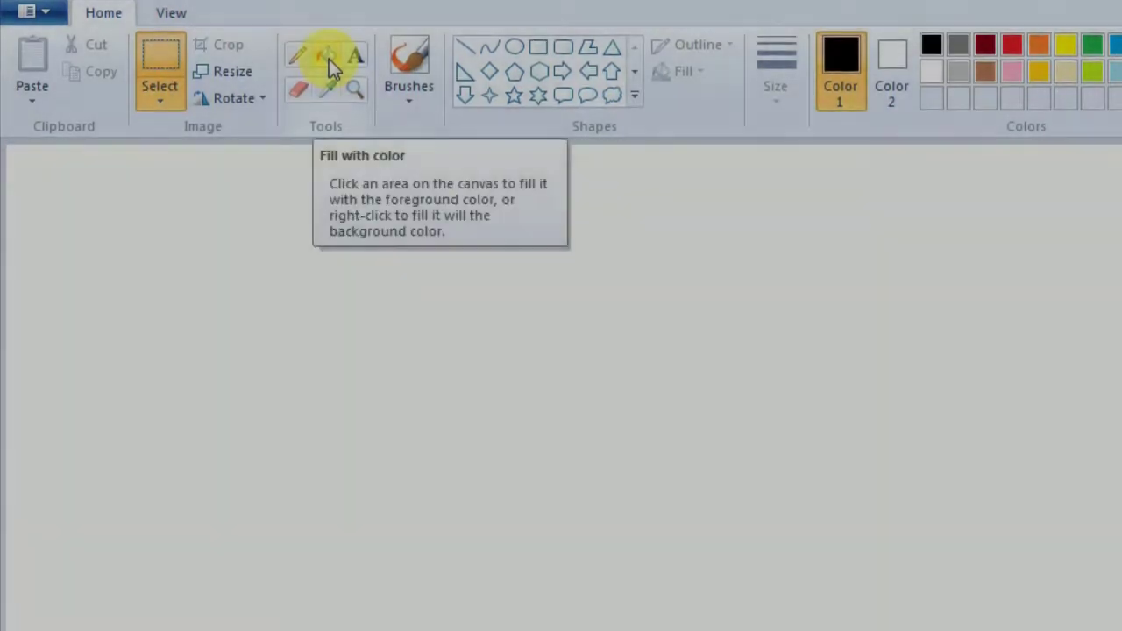
Draw a large black six-point star on the canvas and give its outline the thinnest line size.
click(537, 97)
mouse_move(330, 243)
mouse_down()
mouse_move(517, 461)
mouse_move(631, 526)
mouse_move(591, 543)
mouse_move(617, 544)
mouse_up()
click(777, 93)
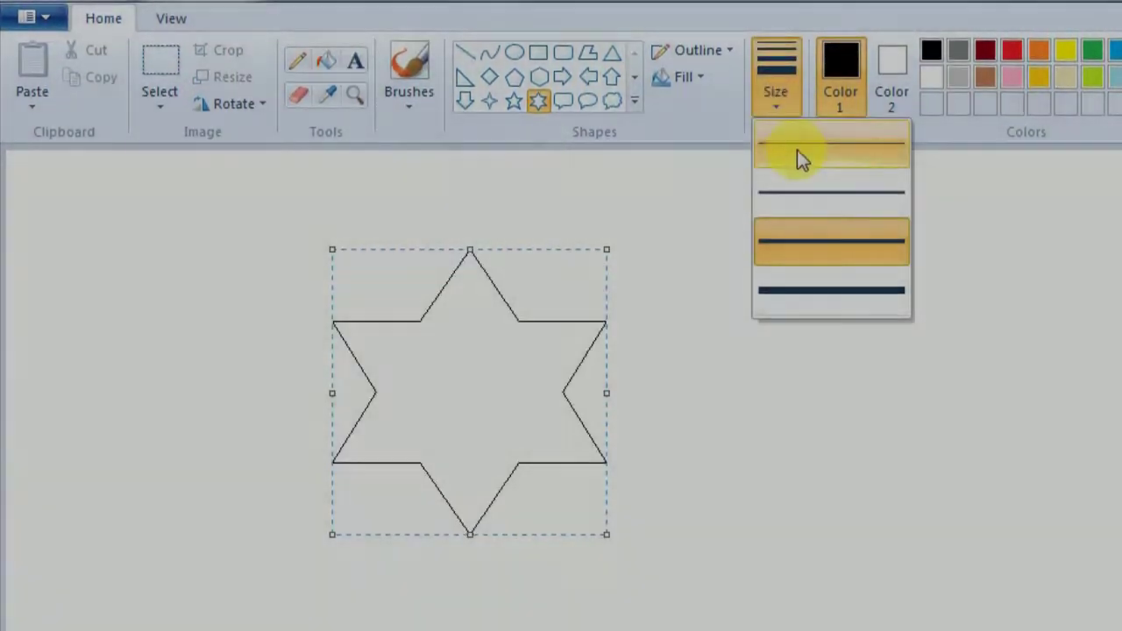
click(806, 151)
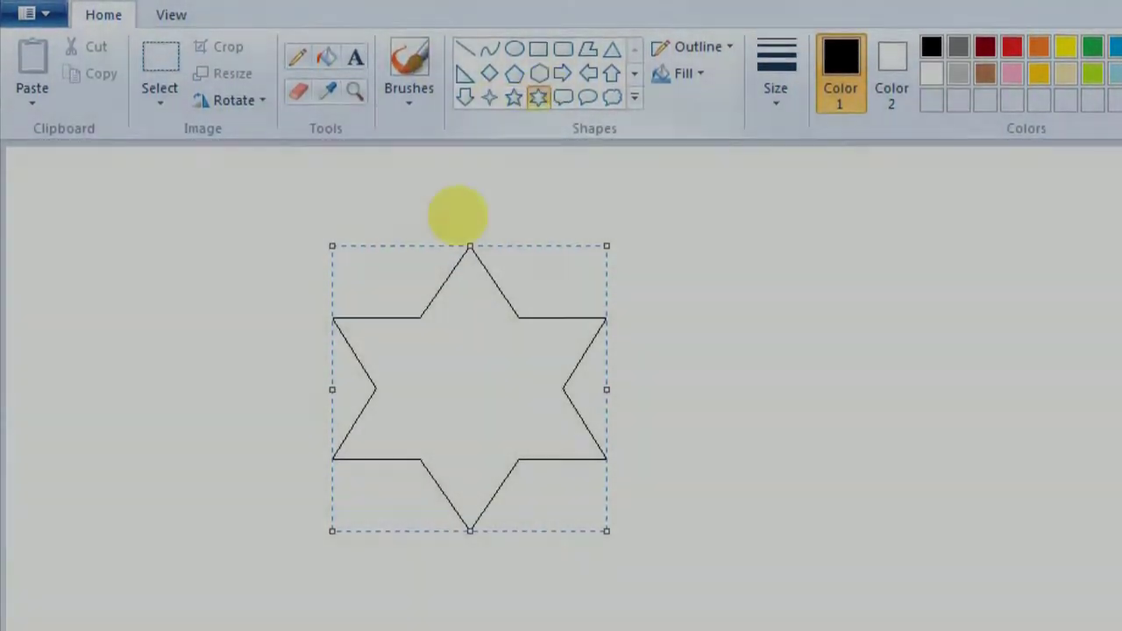
Draw a smaller six-point star inside the large one, widening it to the outer star's inner side corners and raising its upper edge.
click(539, 99)
drag(417, 335, 531, 458)
drag(419, 401, 376, 397)
drag(531, 396, 572, 398)
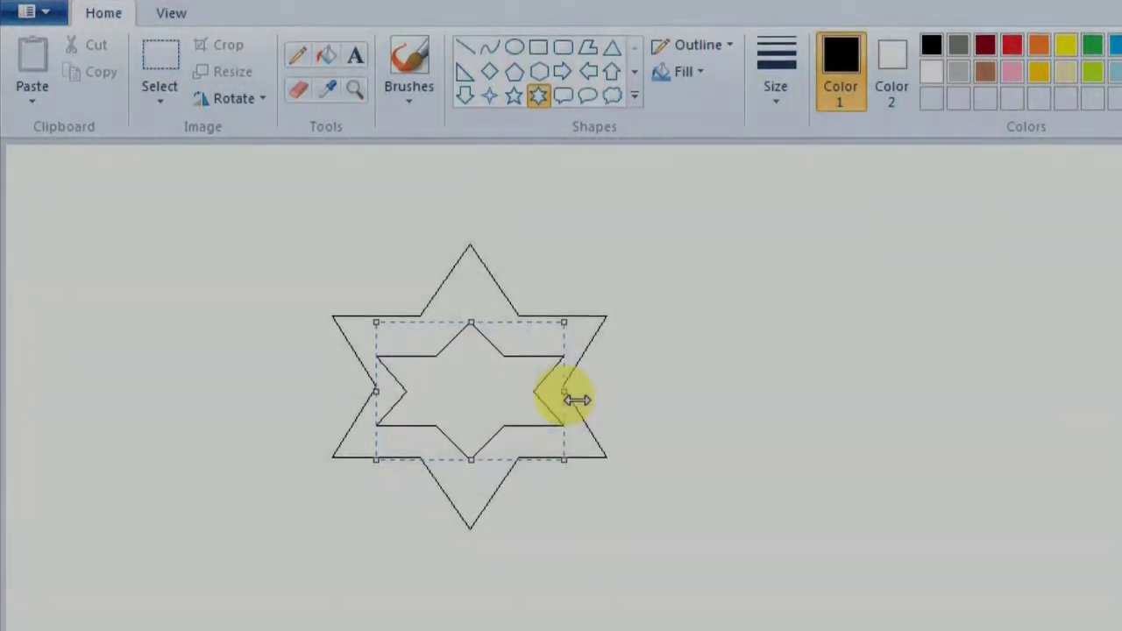
drag(483, 342, 488, 317)
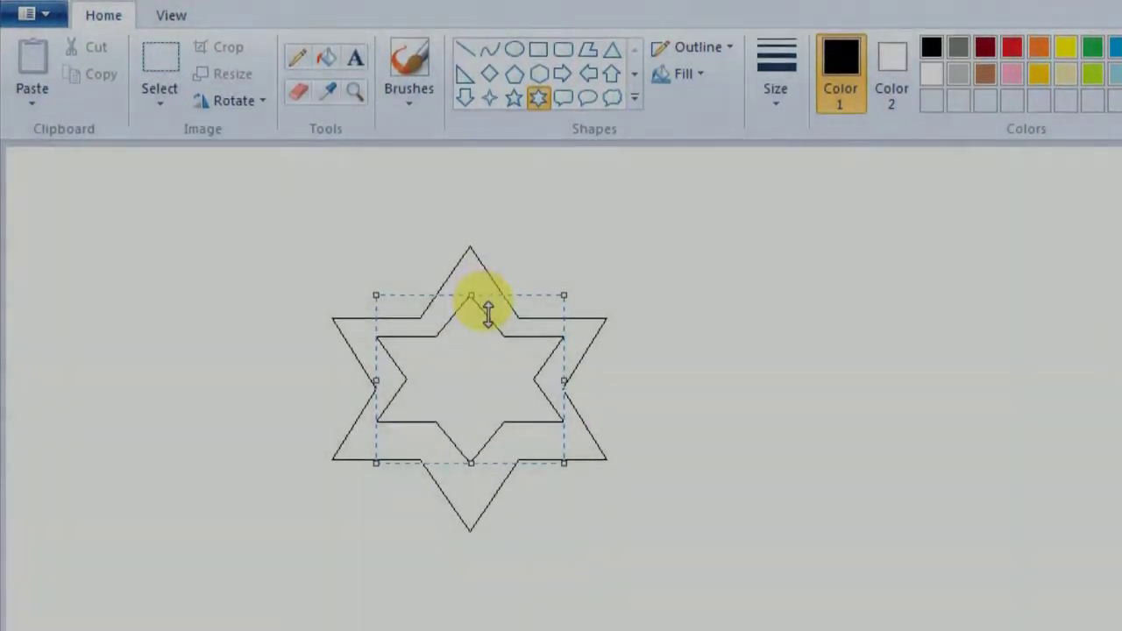
Nudge the inner six-point star down until it is vertically centred inside the large star.
key(Down)
key(Down)
key(Down)
key(Down)
key(Down)
key(Down)
key(Down)
key(Down)
key(Down)
key(Down)
key(Down)
key(Down)
key(Down)
key(Down)
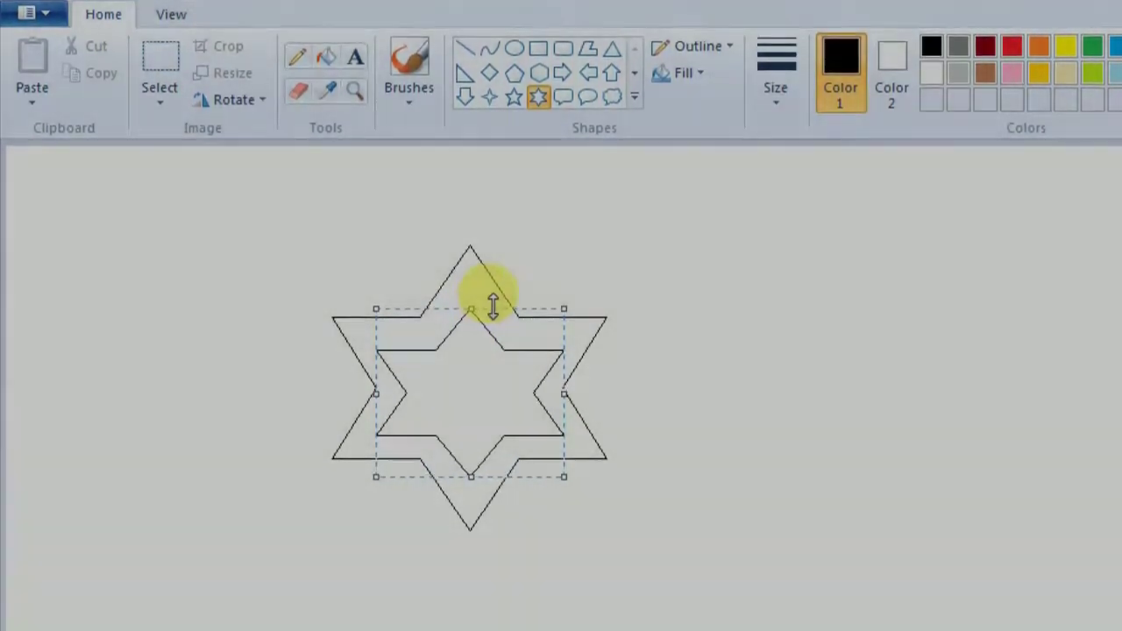
Draw a small four-point star inside the inner star and nudge it left to the centre.
drag(445, 361, 534, 452)
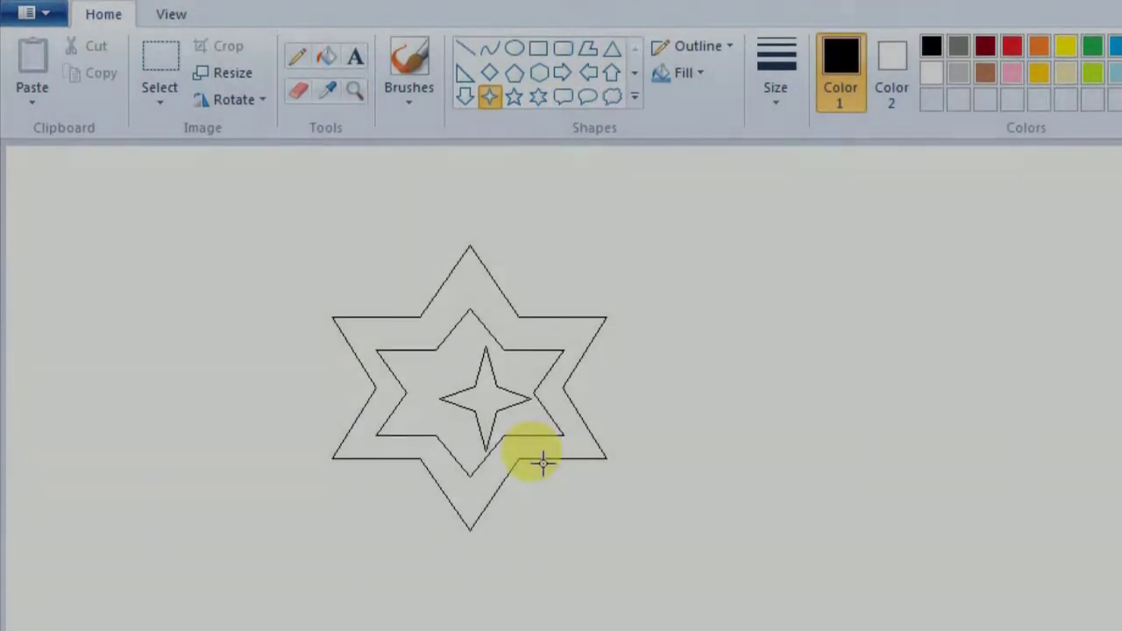
key(Left)
key(Left)
key(Left)
key(Left)
key(Left)
key(Left)
key(Left)
key(Left)
key(Left)
key(Left)
key(Left)
key(Left)
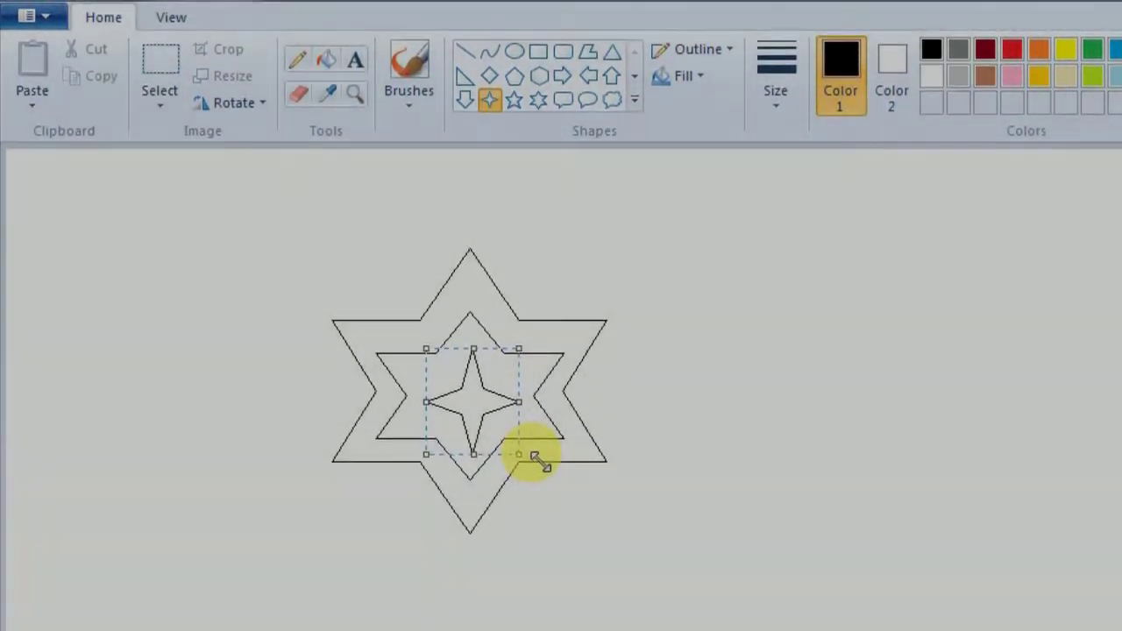
Fill the central four-point star with black and the inner six-point star around it with red.
click(328, 61)
click(931, 48)
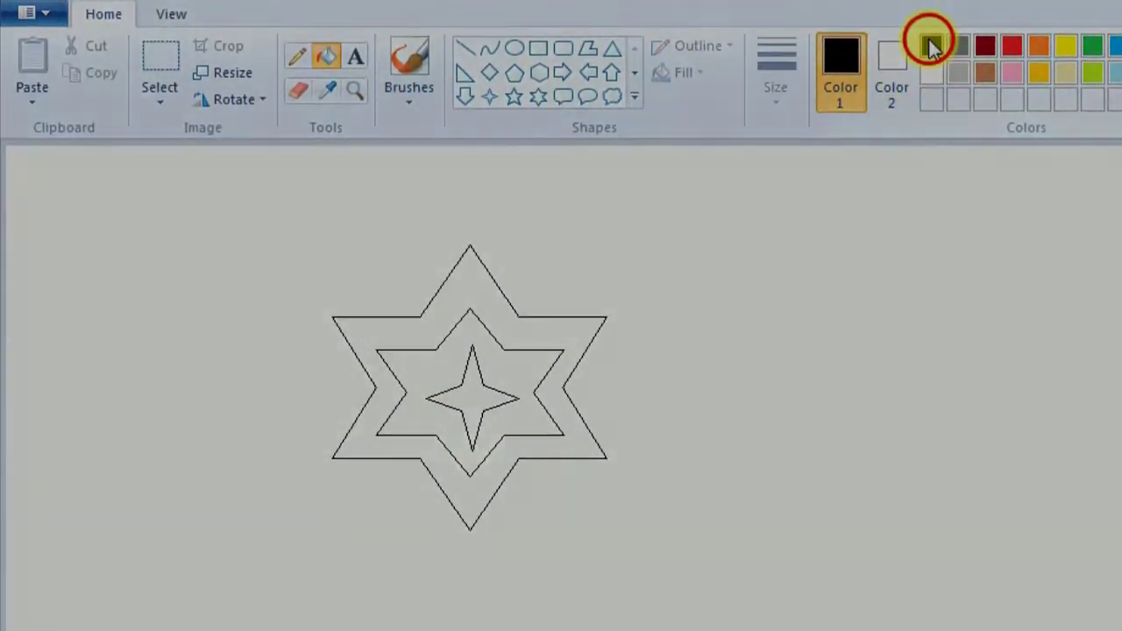
click(486, 403)
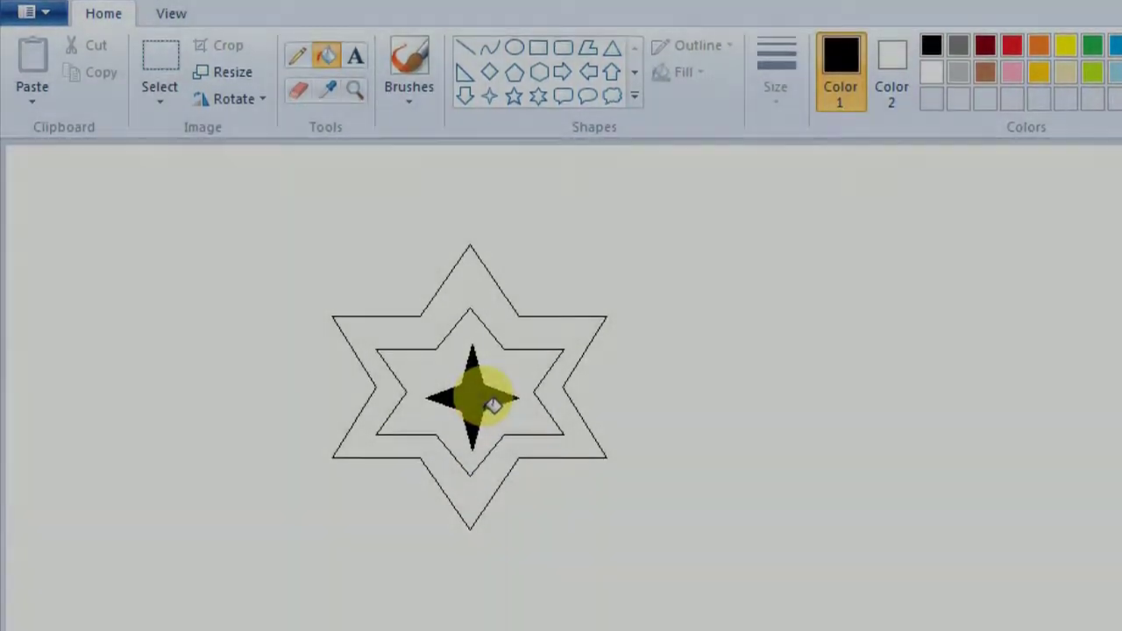
click(1013, 50)
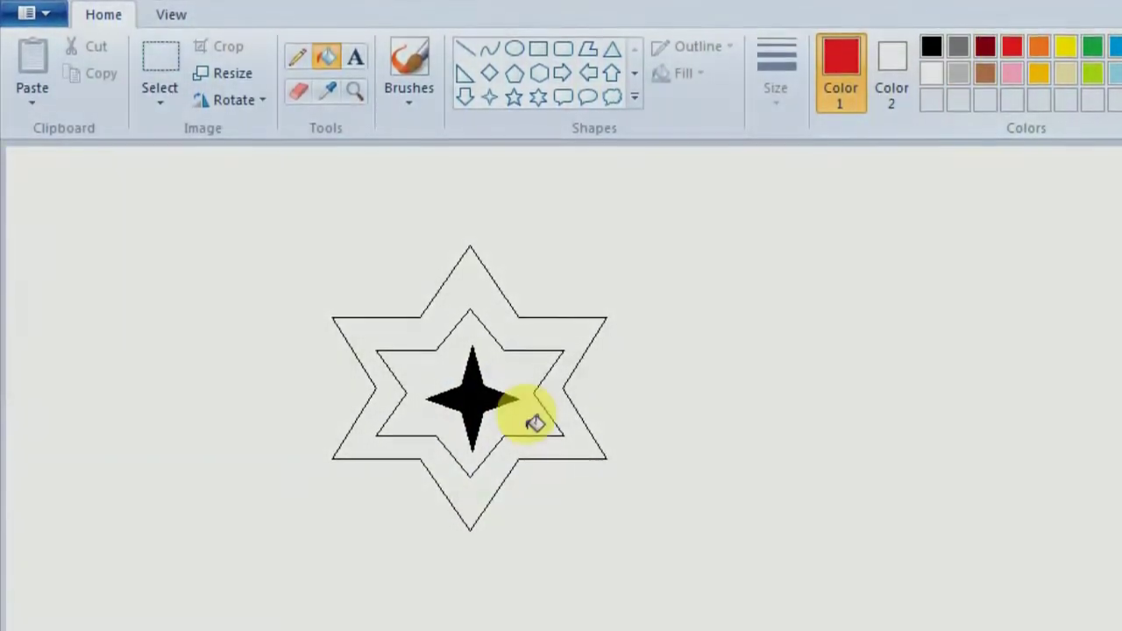
click(528, 382)
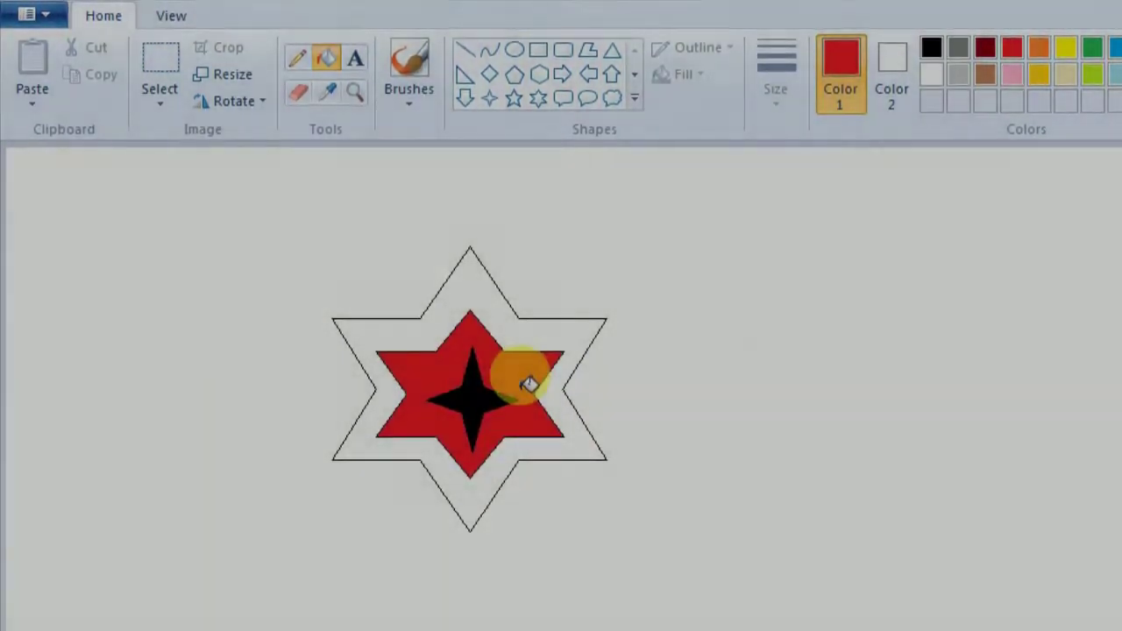
Fill the band between the inner and outer six-point stars with turquoise blue.
click(1115, 49)
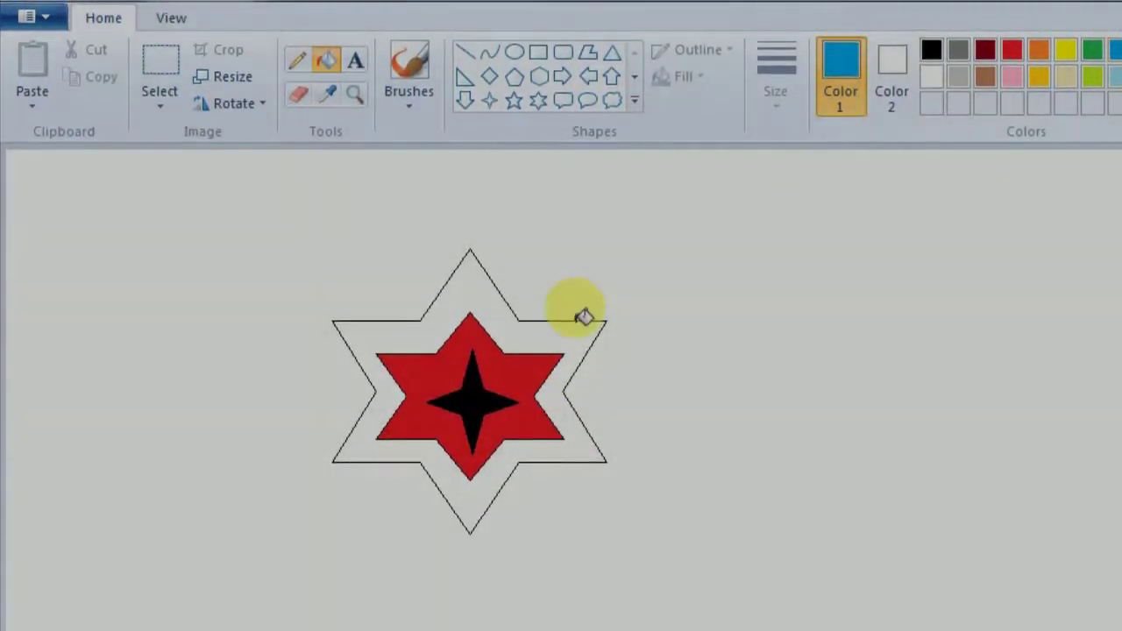
click(486, 305)
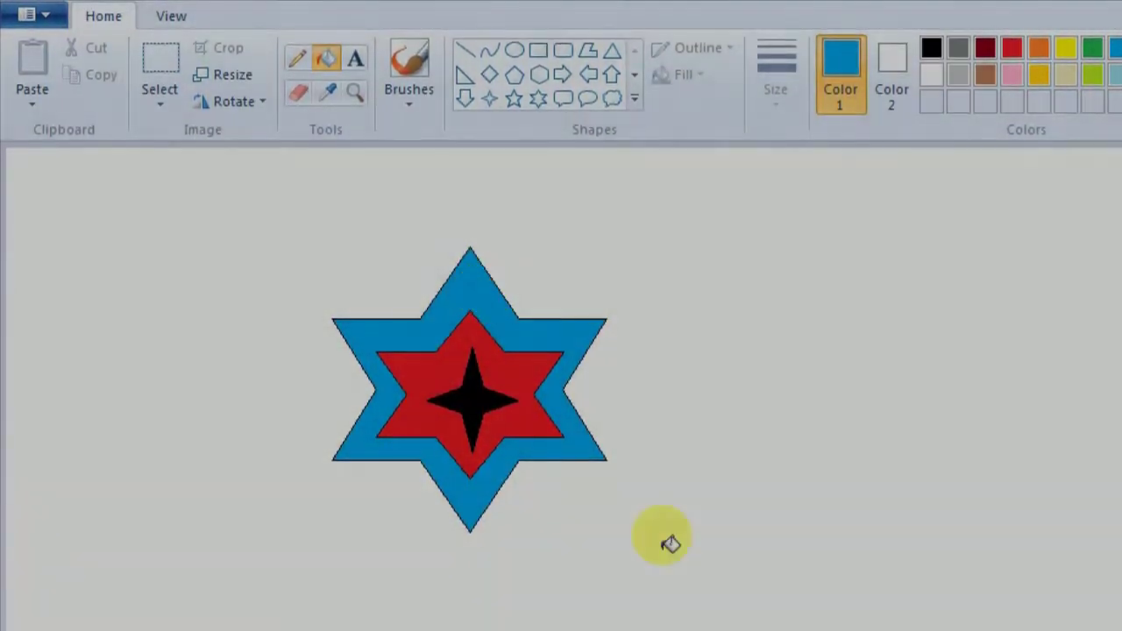
click(484, 450)
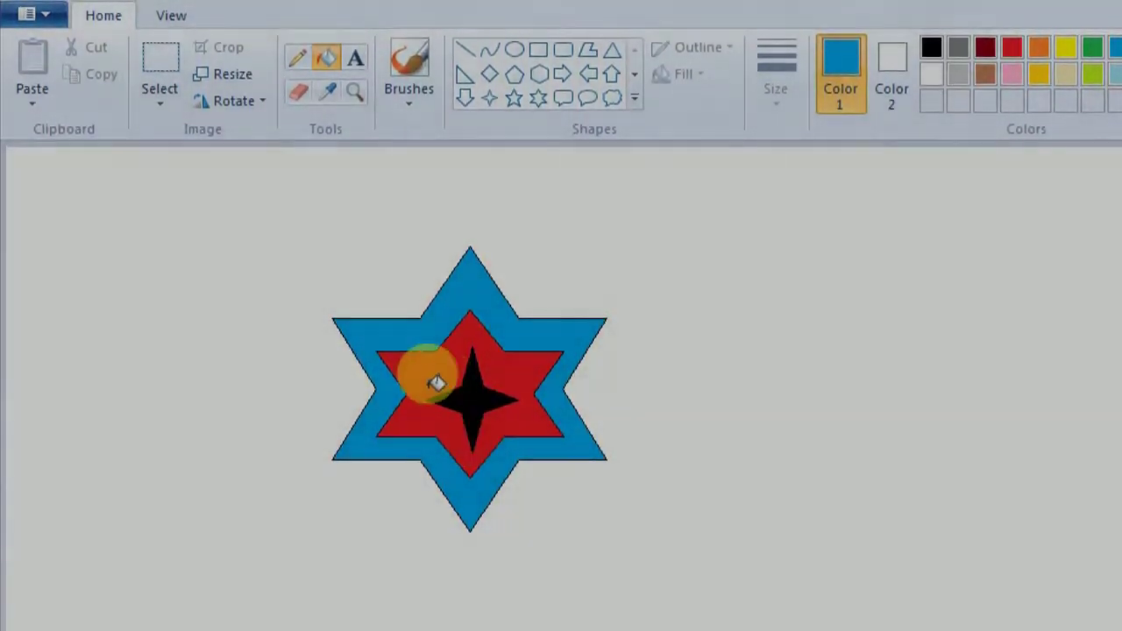
Add the text "Amir Computer Academy" above the star and widen its text box so it fits on one line.
click(354, 56)
click(307, 249)
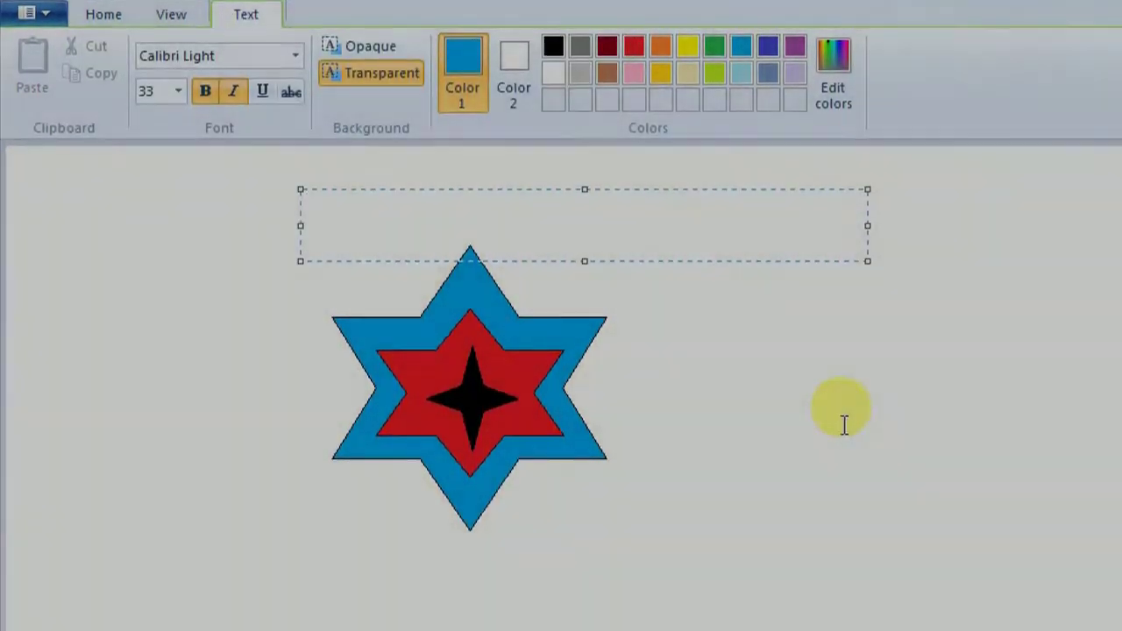
text(Amir)
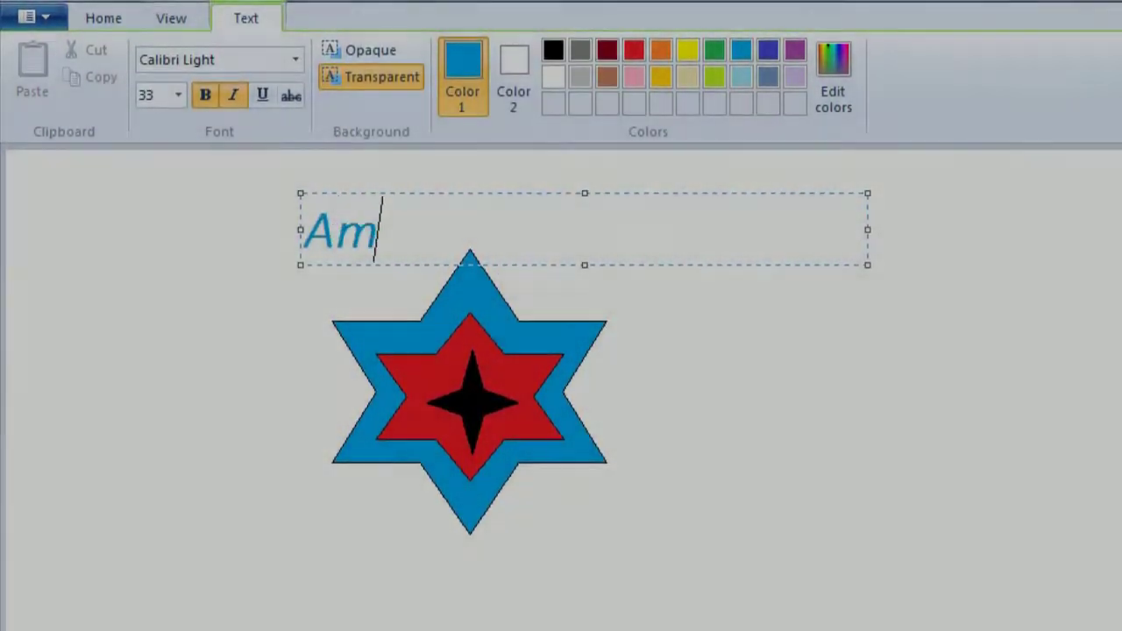
text( Com)
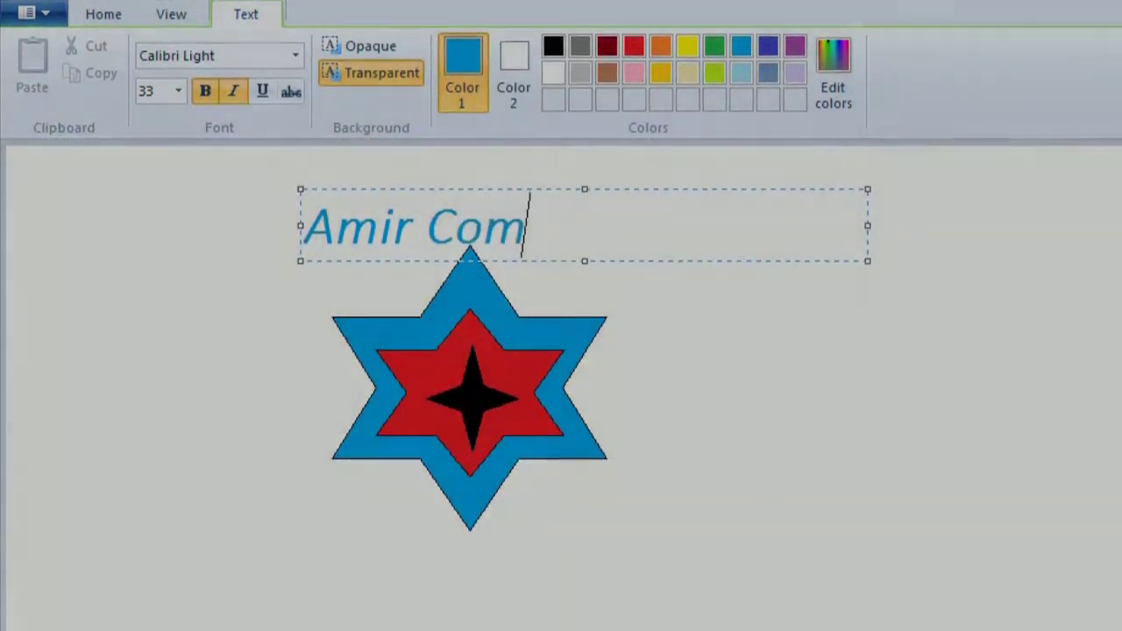
text(puter)
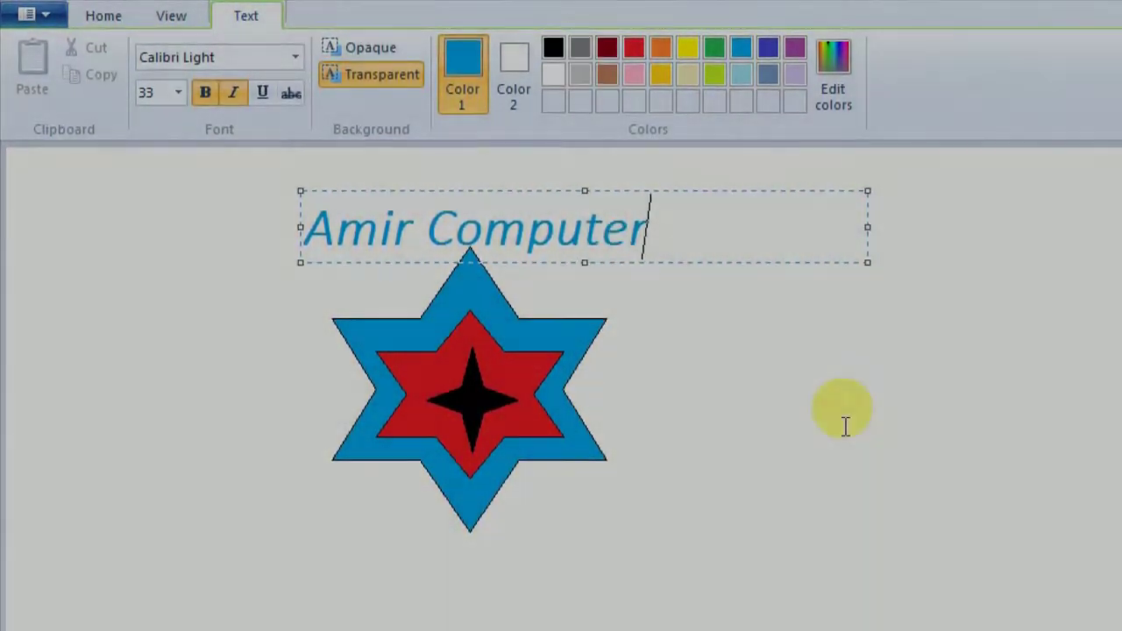
text( A)
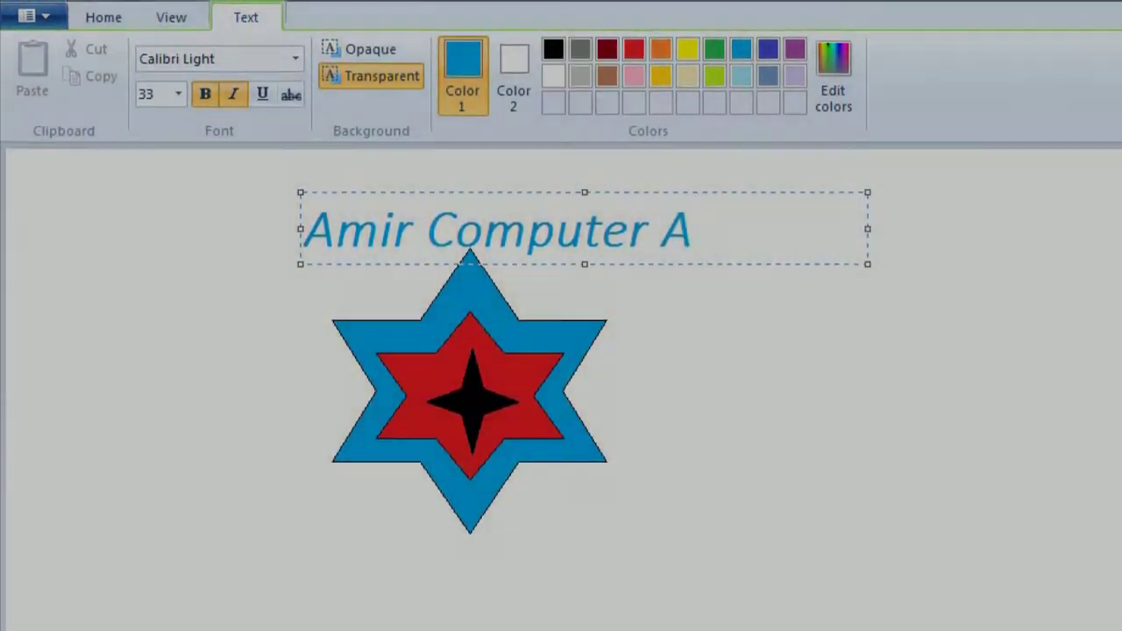
text(case)
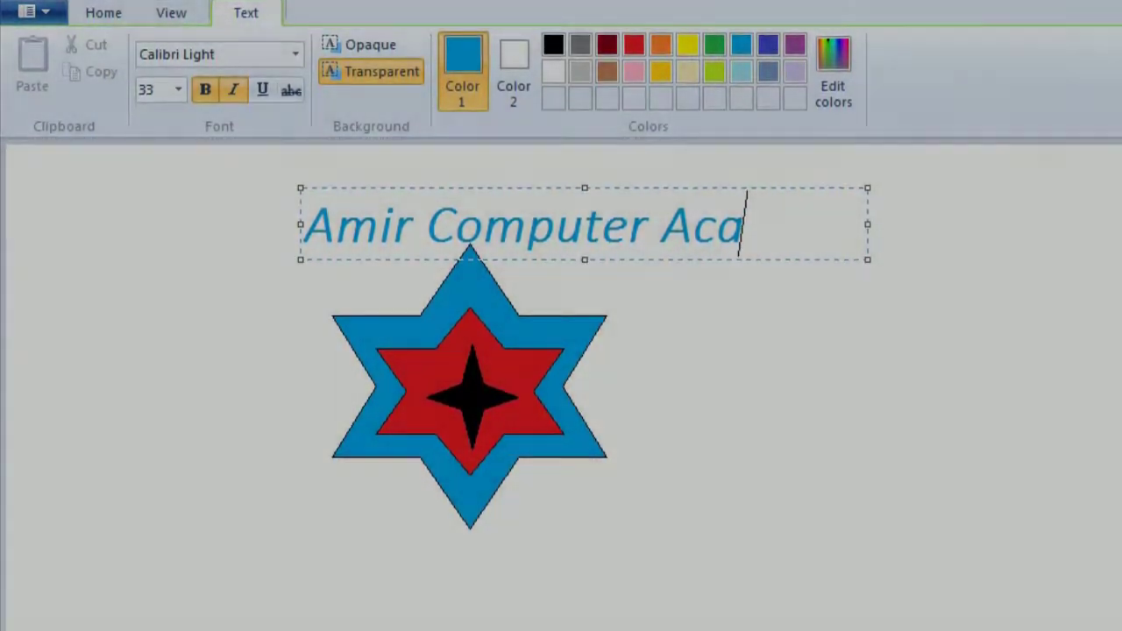
text(demy)
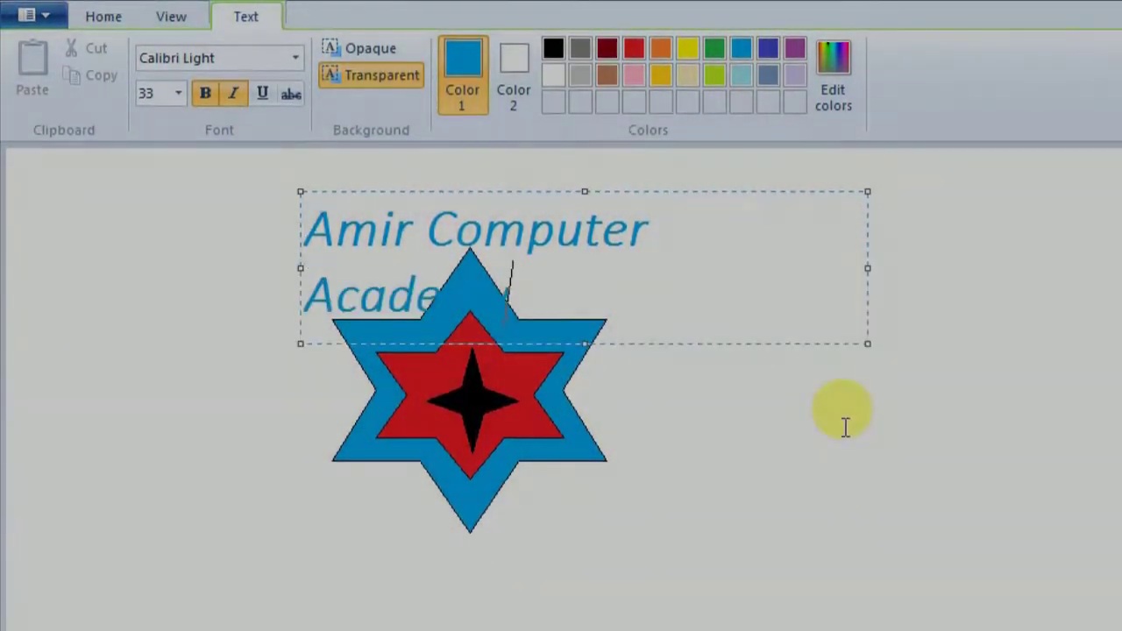
drag(867, 266, 941, 279)
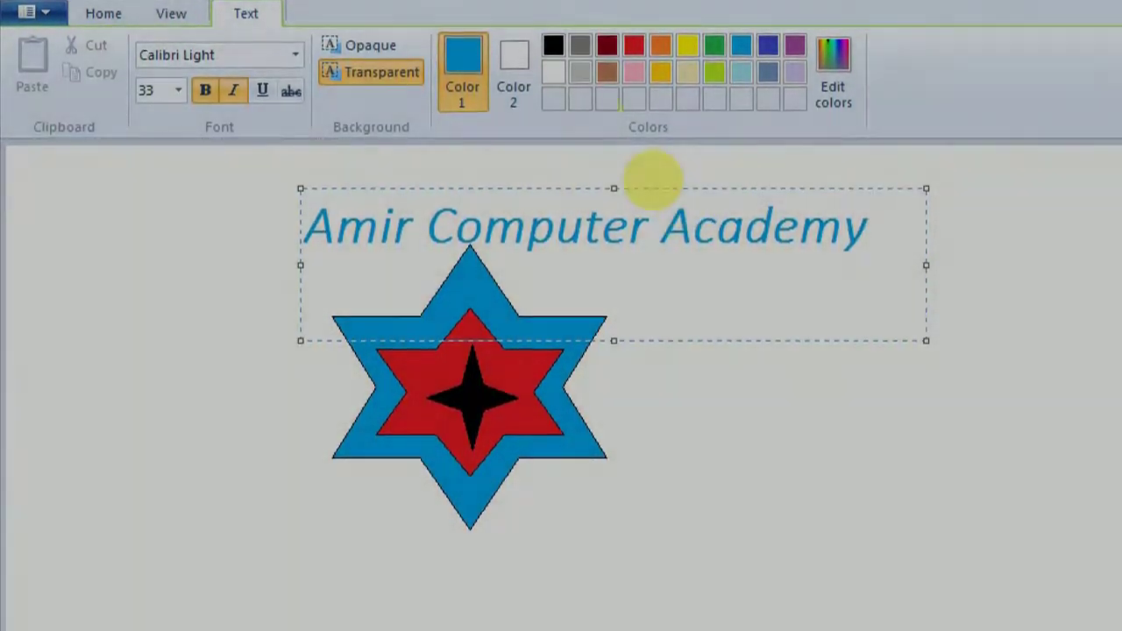
Color the word "Academy" red and the word "Computer" black in the heading.
drag(865, 238, 663, 275)
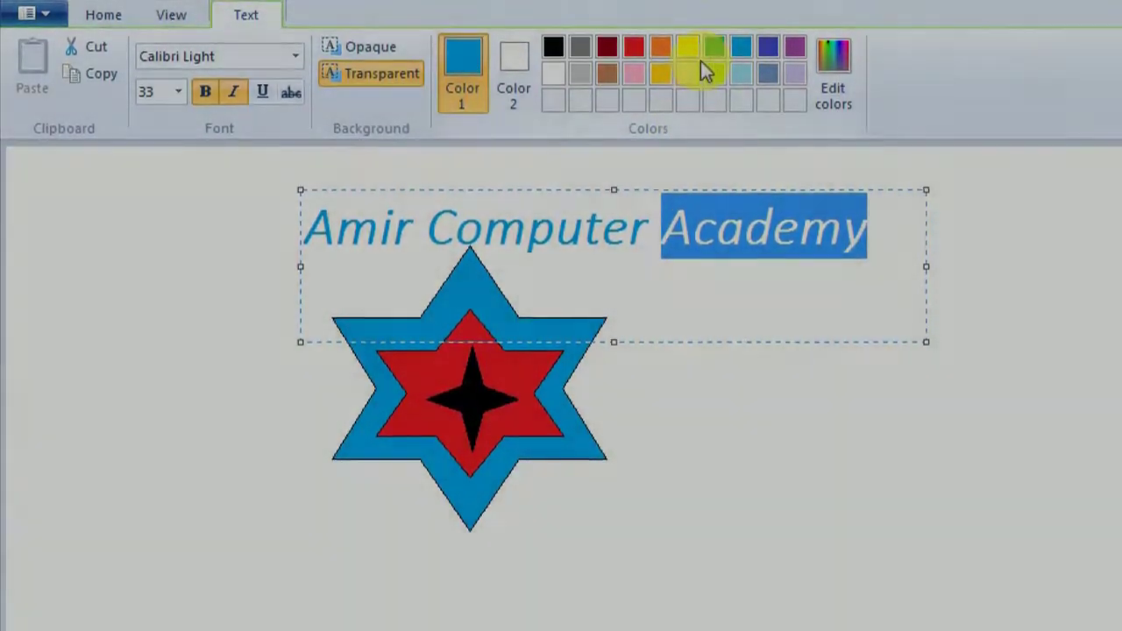
click(637, 46)
drag(650, 236, 434, 276)
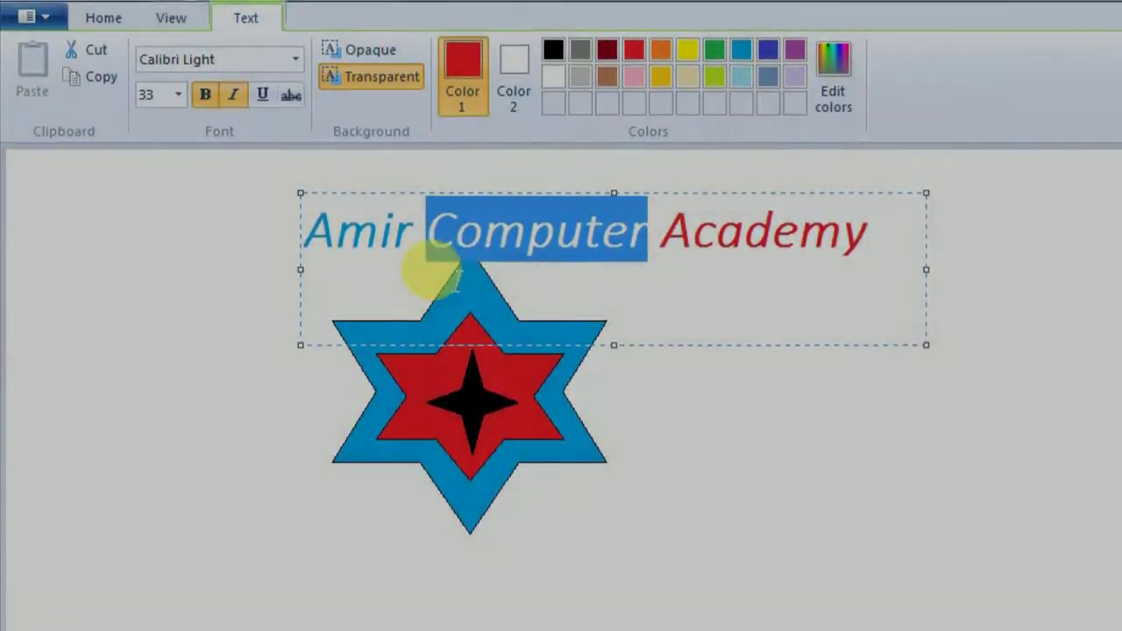
click(553, 50)
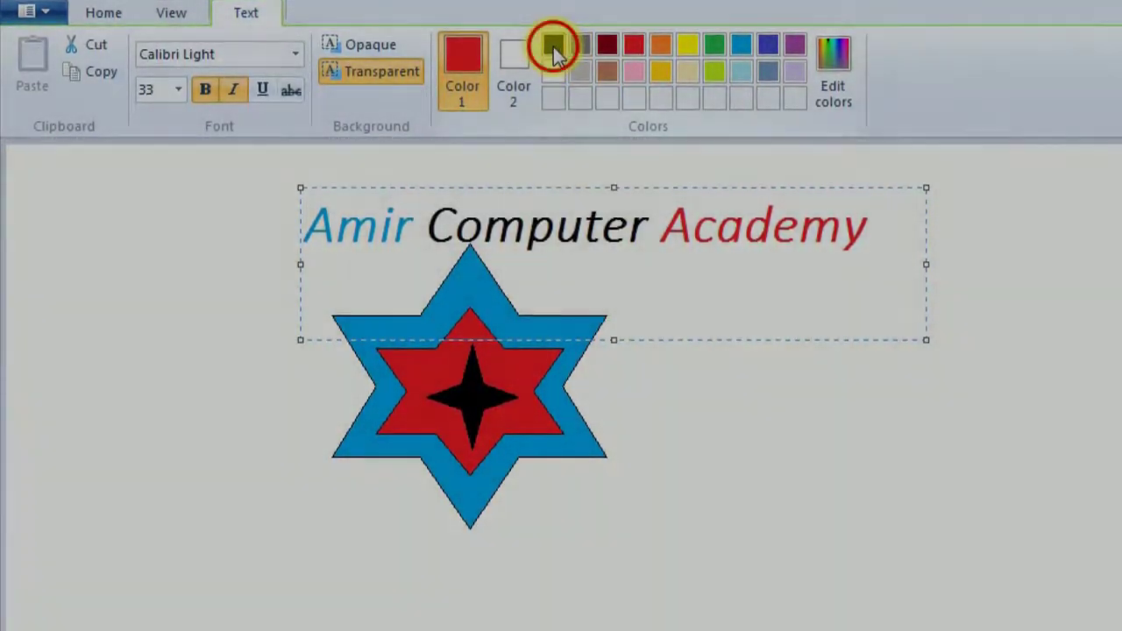
Color the heading's first word brown and commit the text to the canvas.
drag(413, 235, 293, 269)
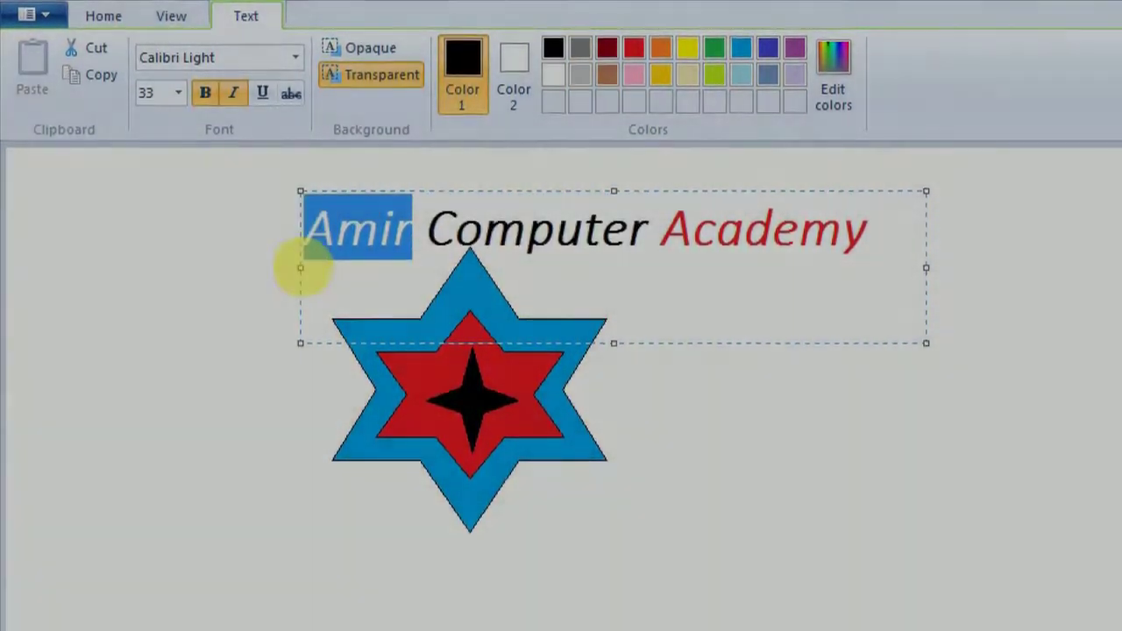
click(715, 76)
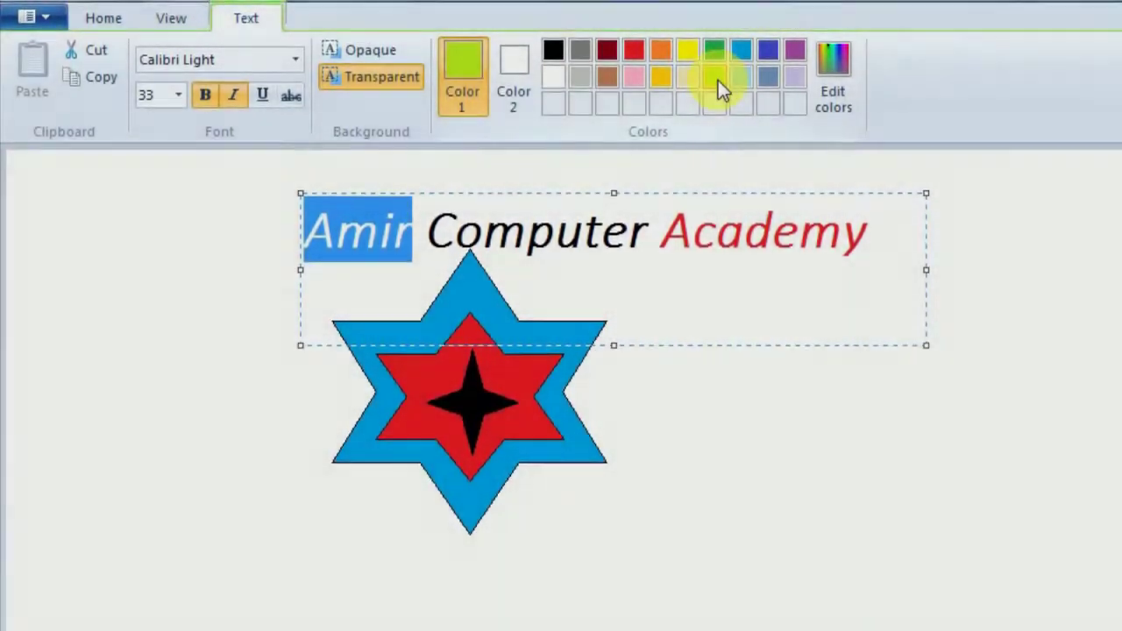
click(607, 75)
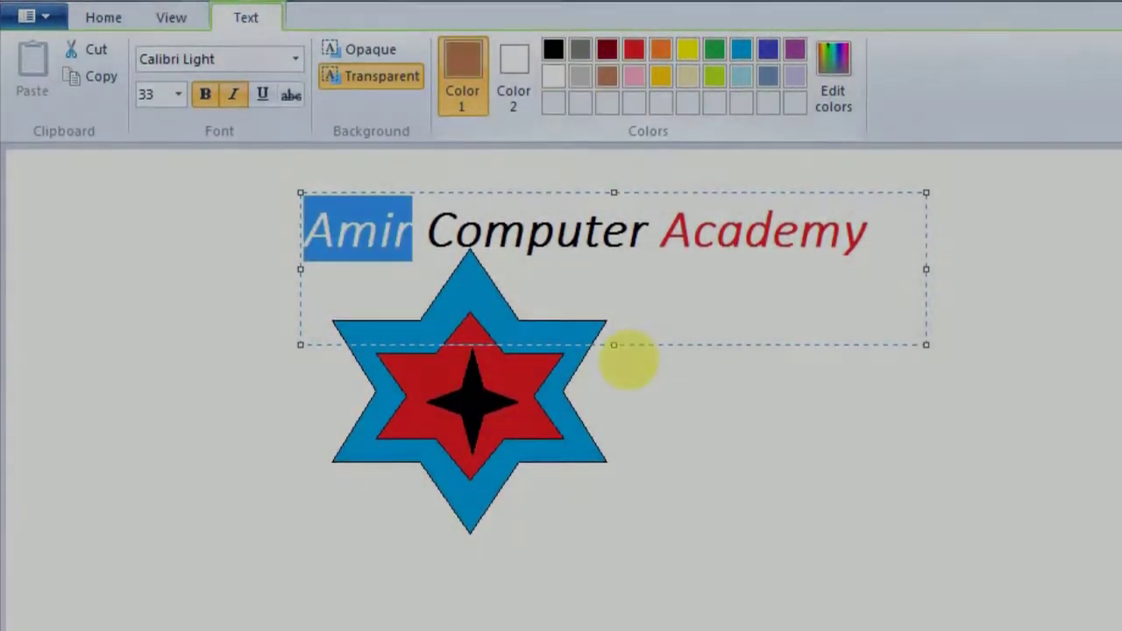
click(727, 464)
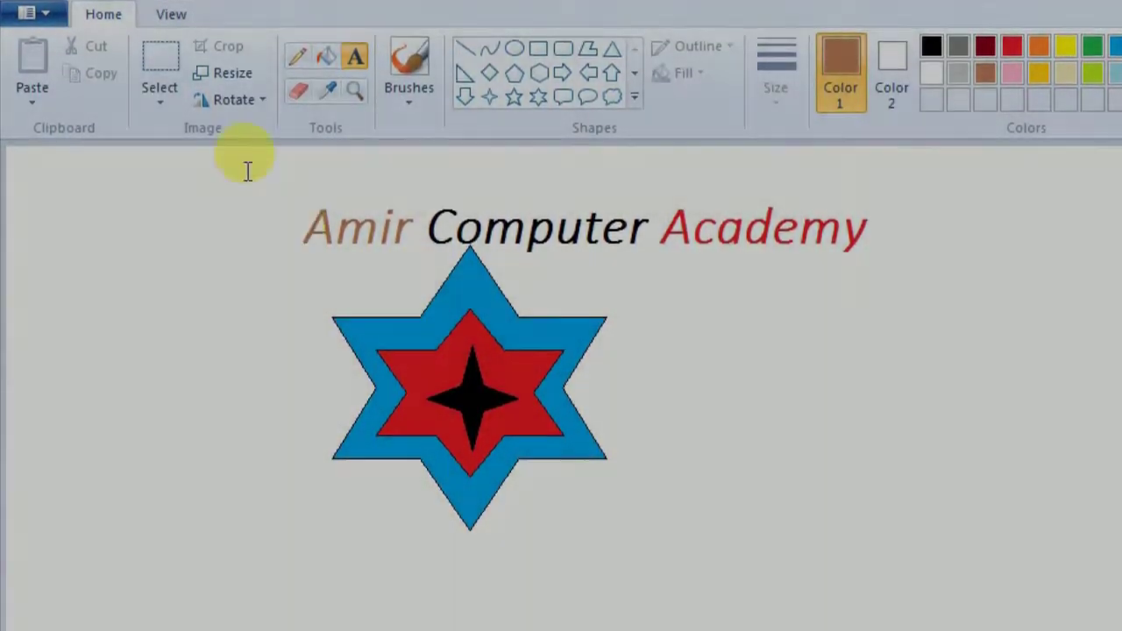
Crop the picture to a rectangular selection enclosing the heading and the star.
click(157, 54)
drag(249, 169, 911, 572)
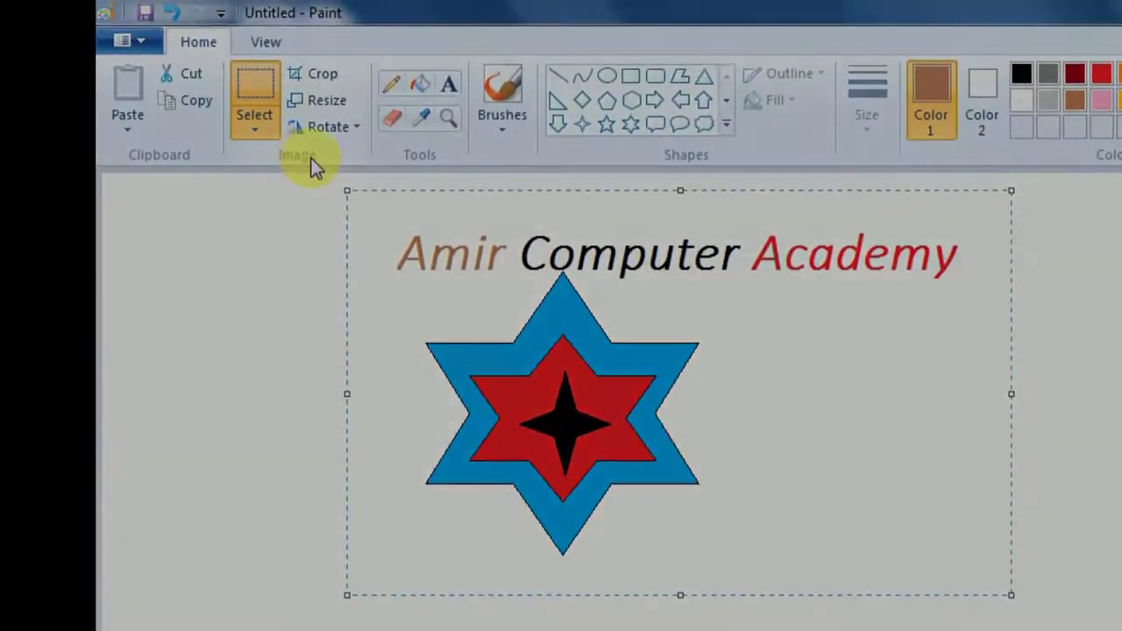
click(325, 74)
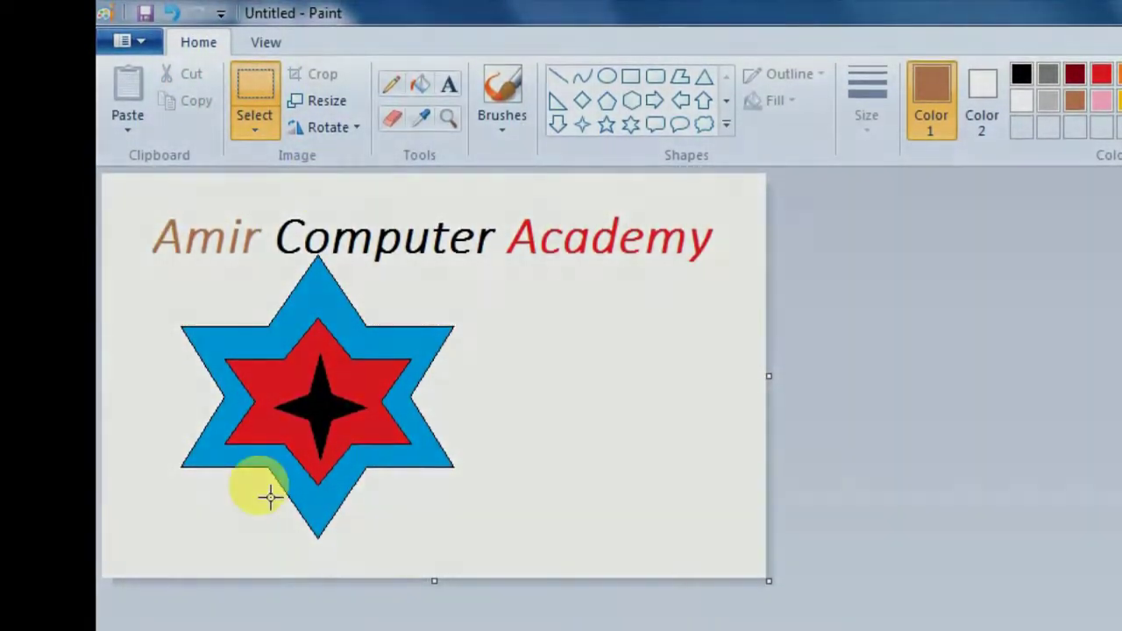
Set the picture as a tiled desktop background, saving it to the Desktop as a PNG named 00.
click(132, 42)
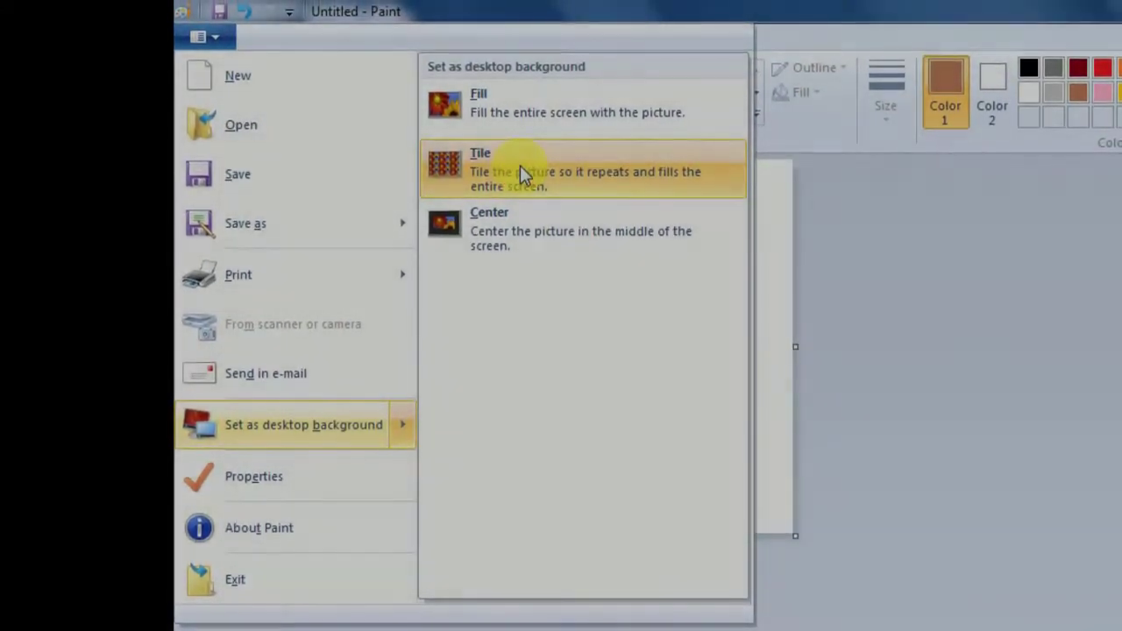
click(520, 173)
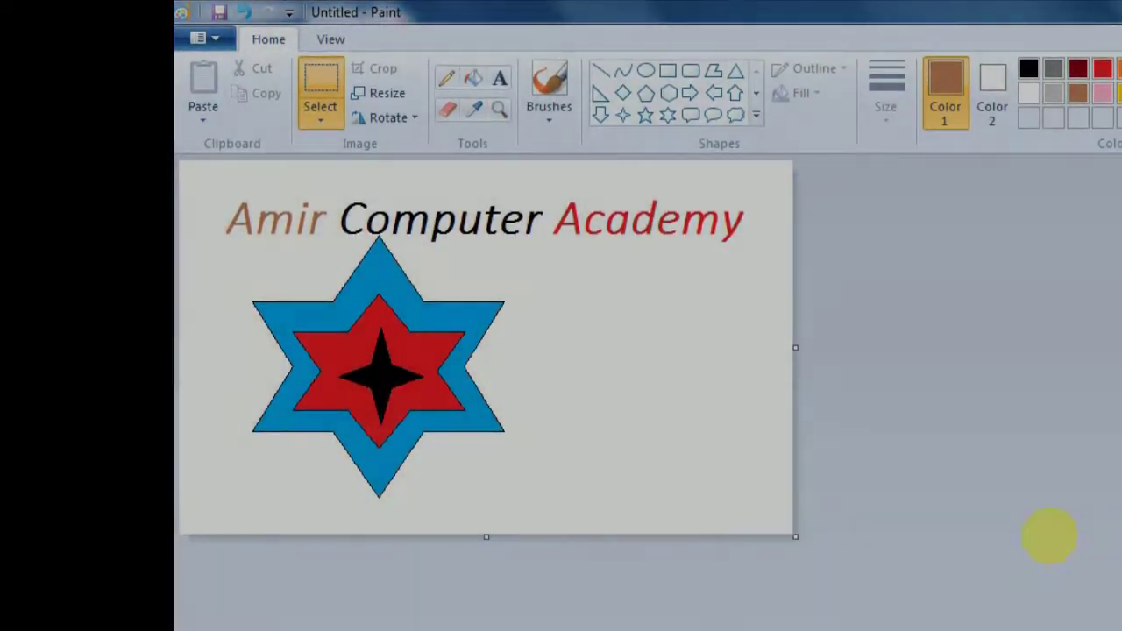
click(1054, 543)
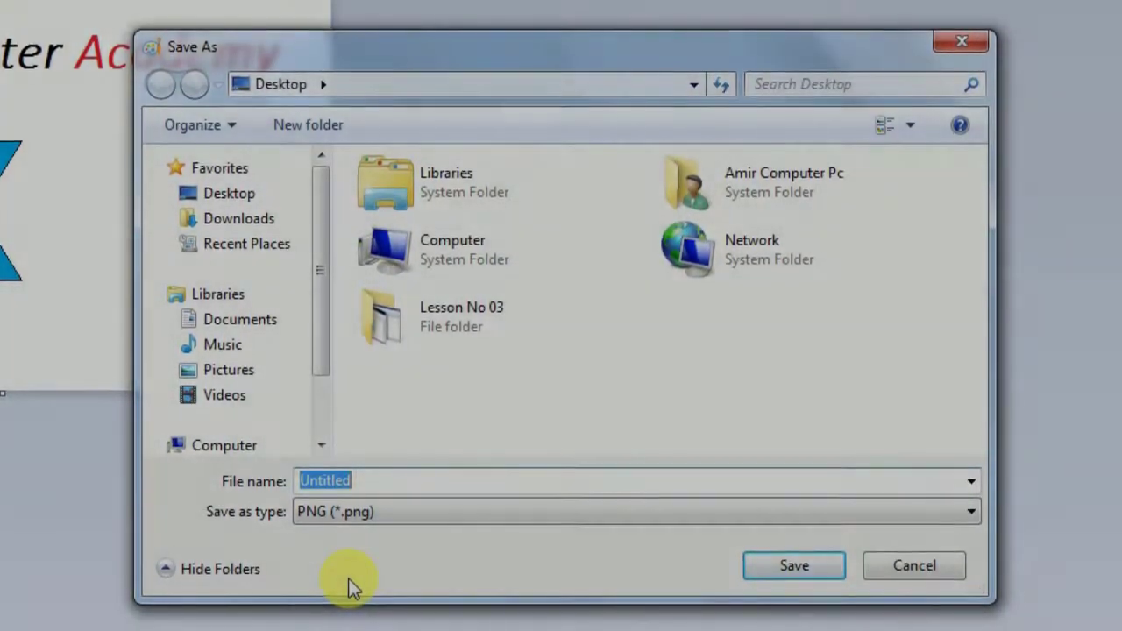
key(BackSpace)
text(0)
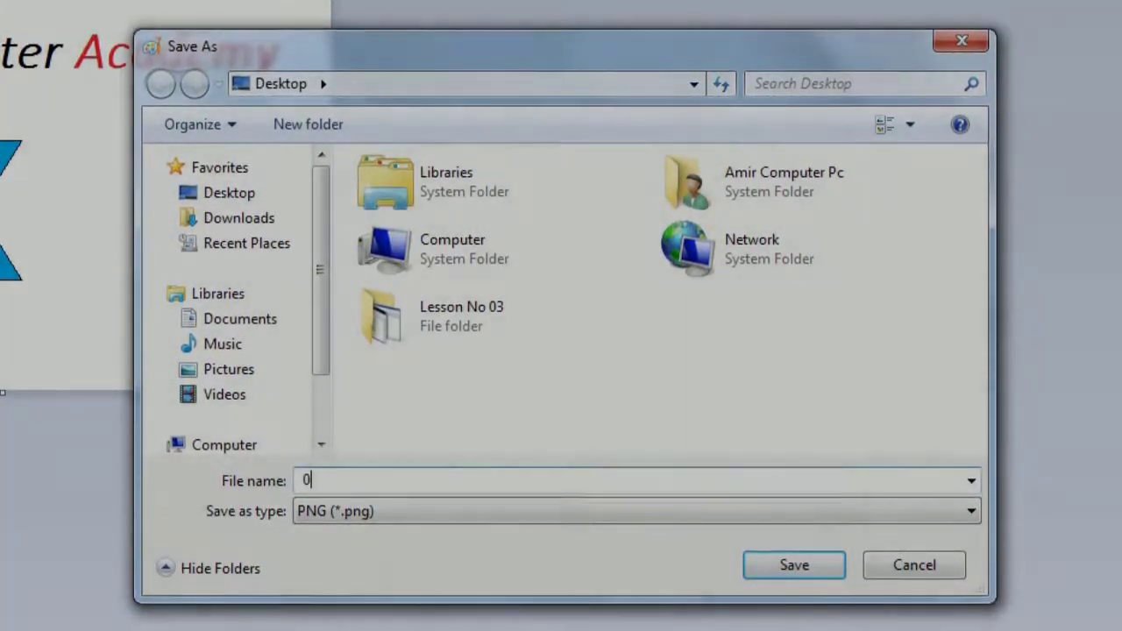
text(0)
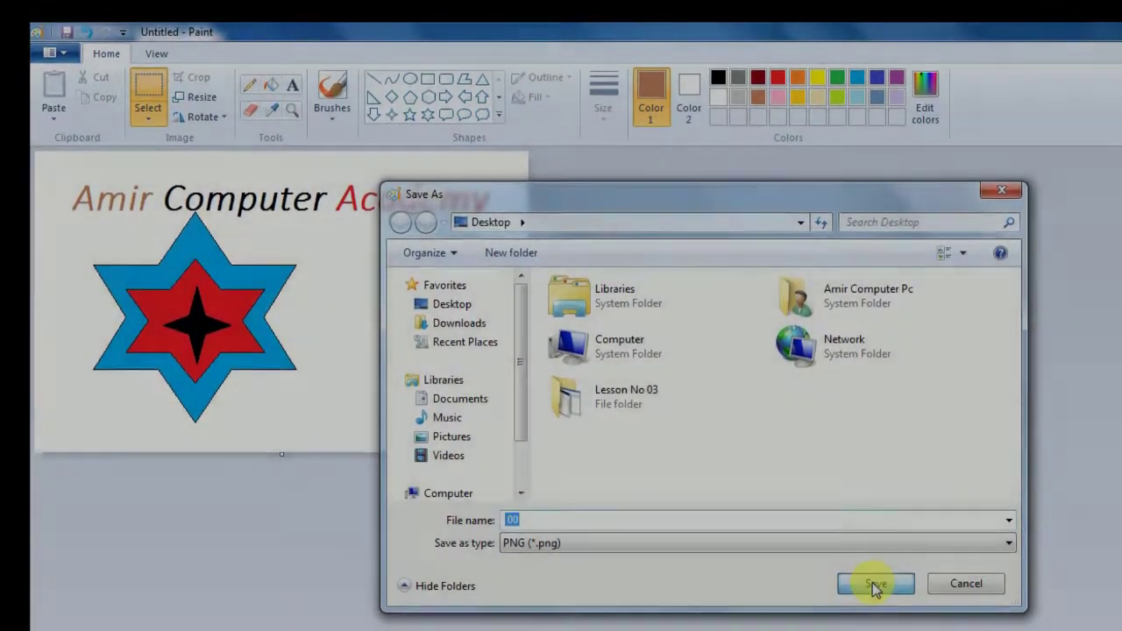
click(875, 585)
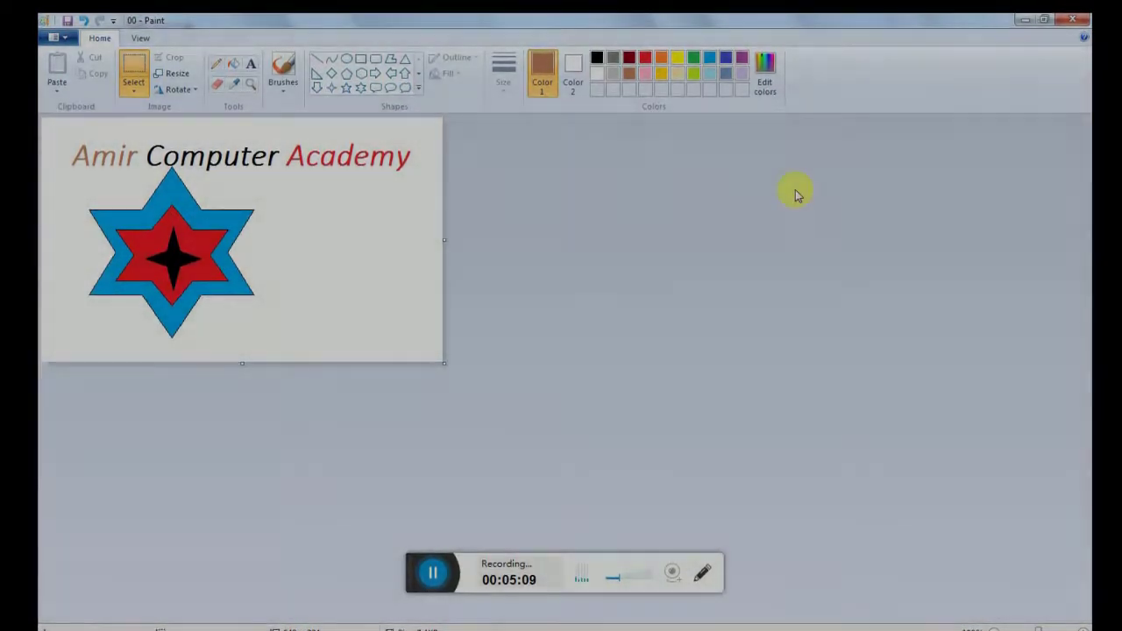
Minimize the Paint and folder windows and close the Volume Mixer to view the tiled desktop background.
click(1026, 16)
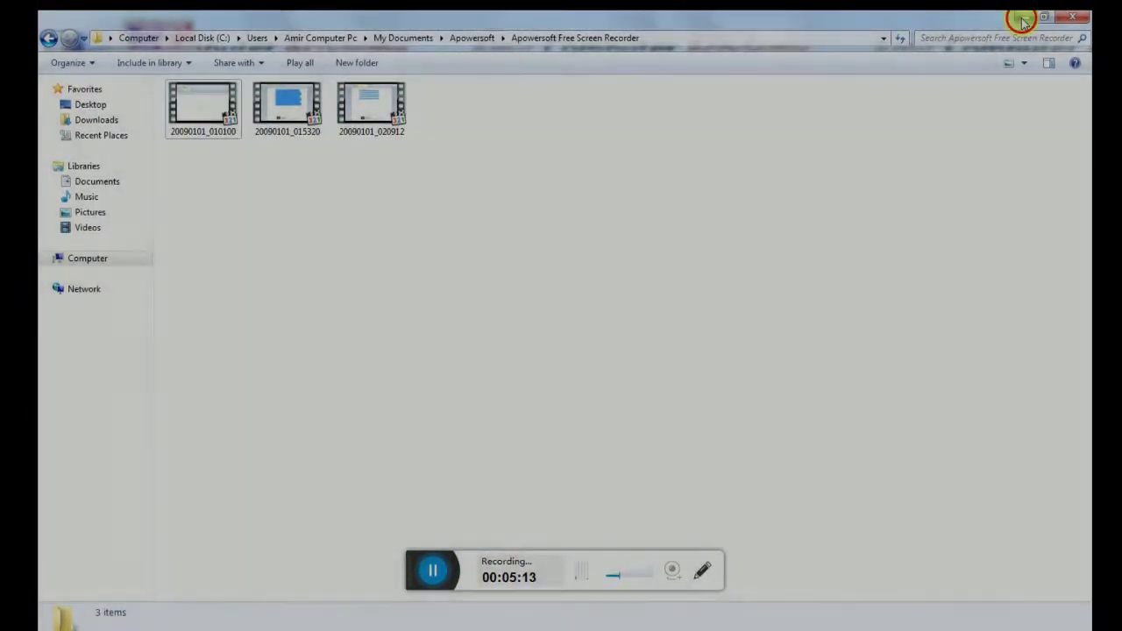
click(1027, 19)
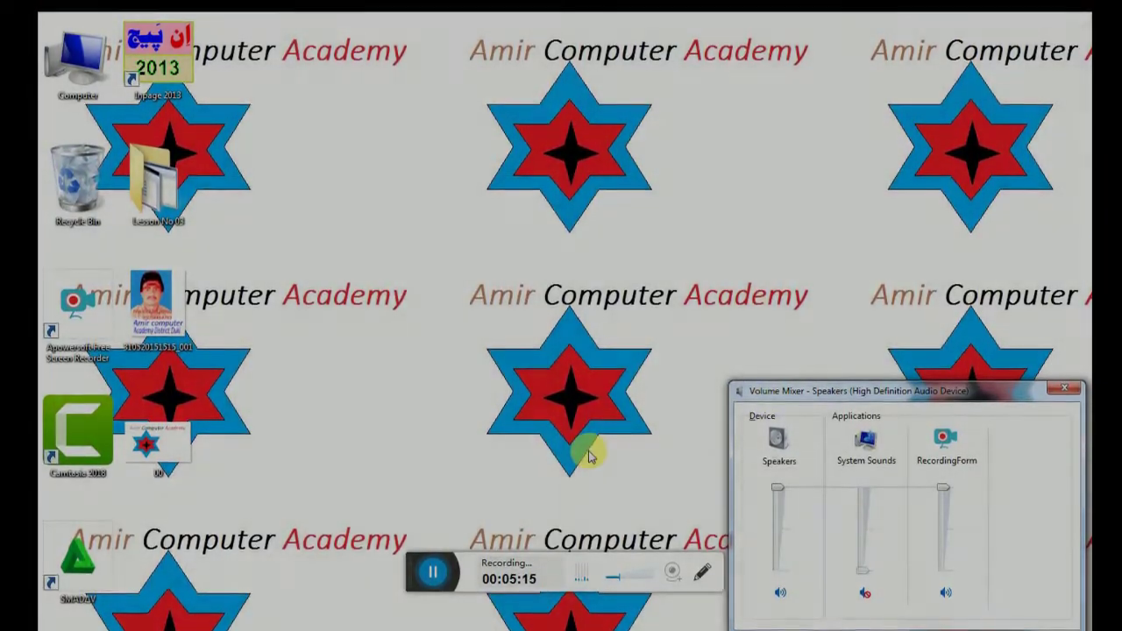
click(1064, 387)
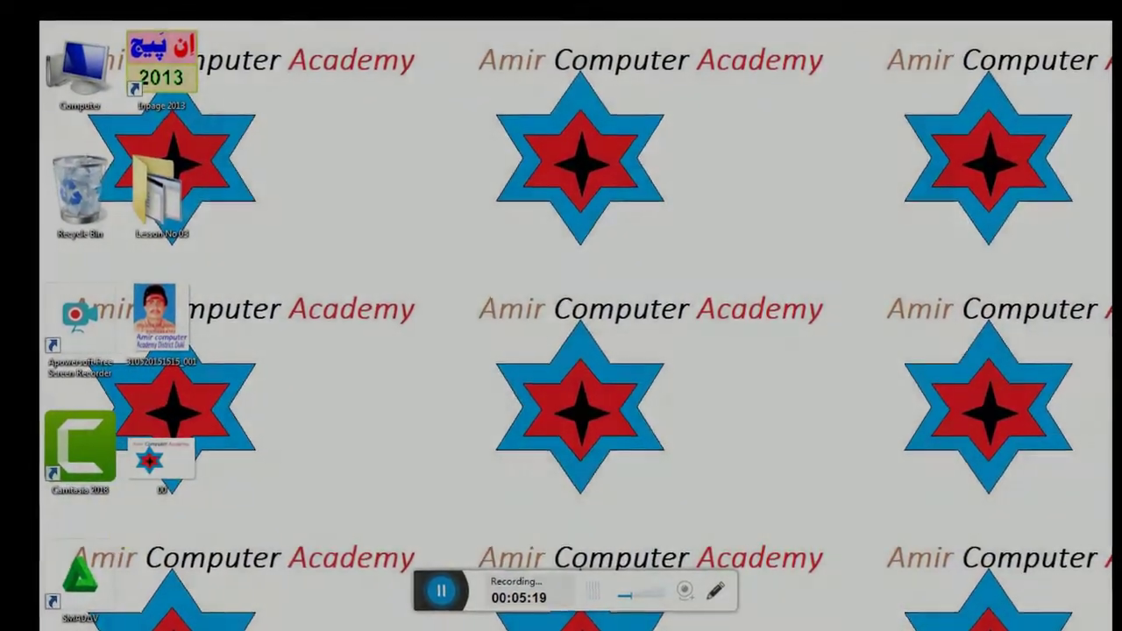
Return to Paint, set the picture as a centered desktop background, and minimize the window to view the desktop.
double_click(133, 460)
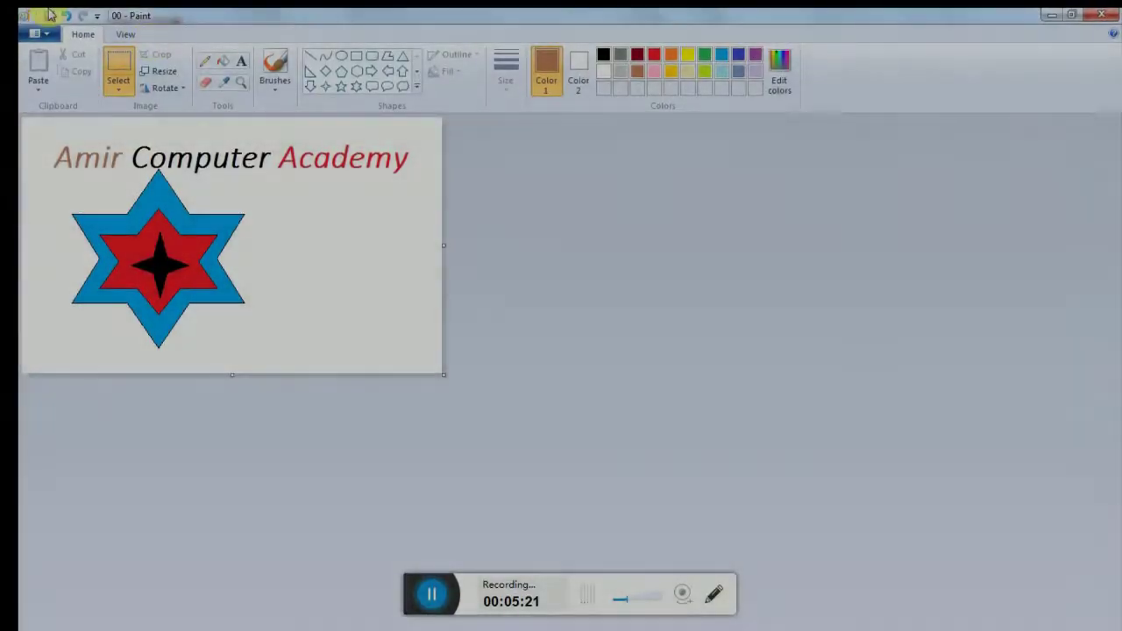
click(48, 38)
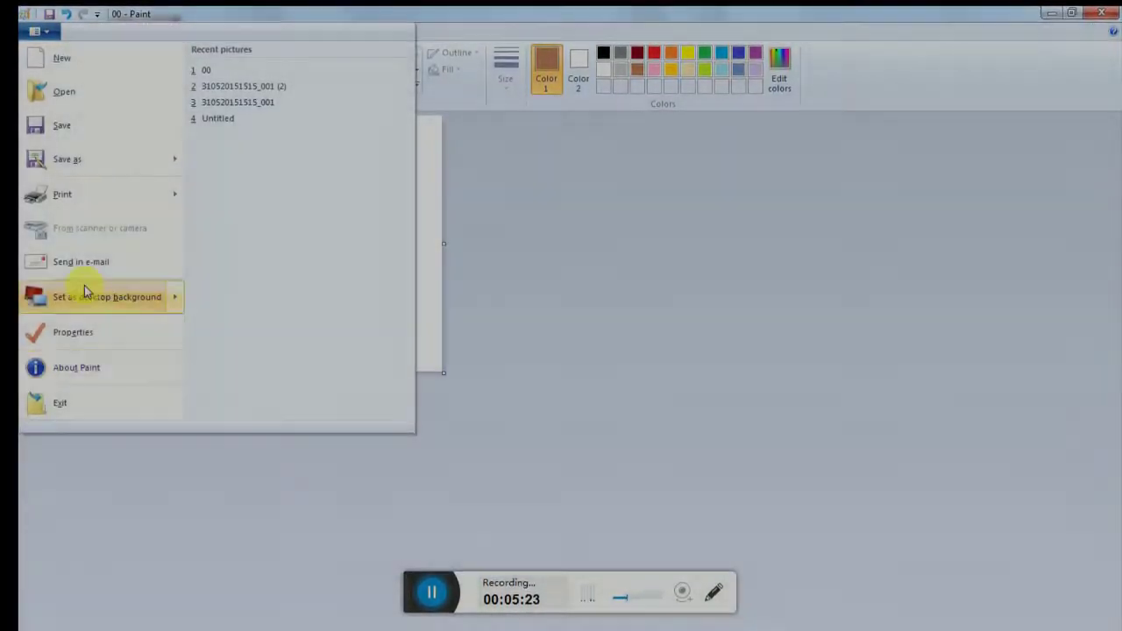
mouse_move(92, 307)
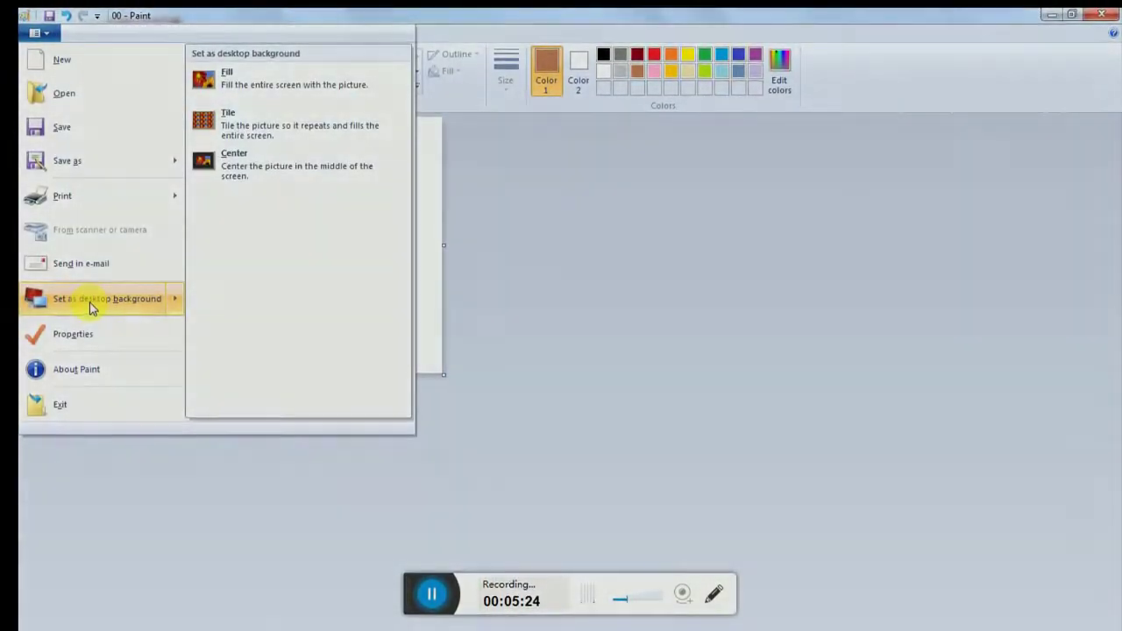
click(289, 170)
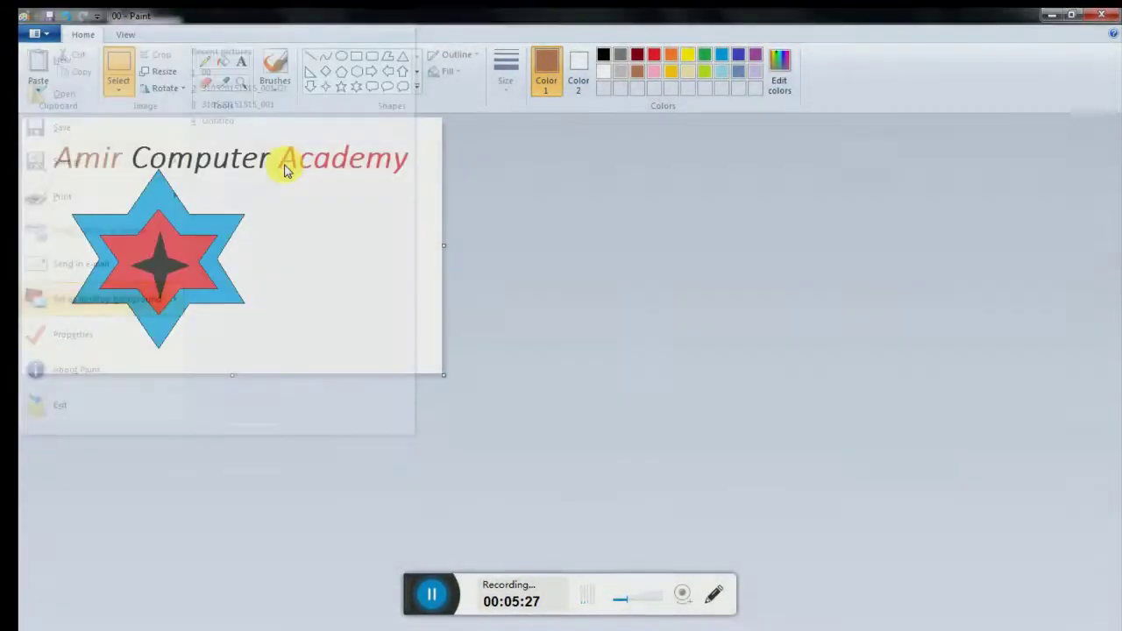
click(1052, 16)
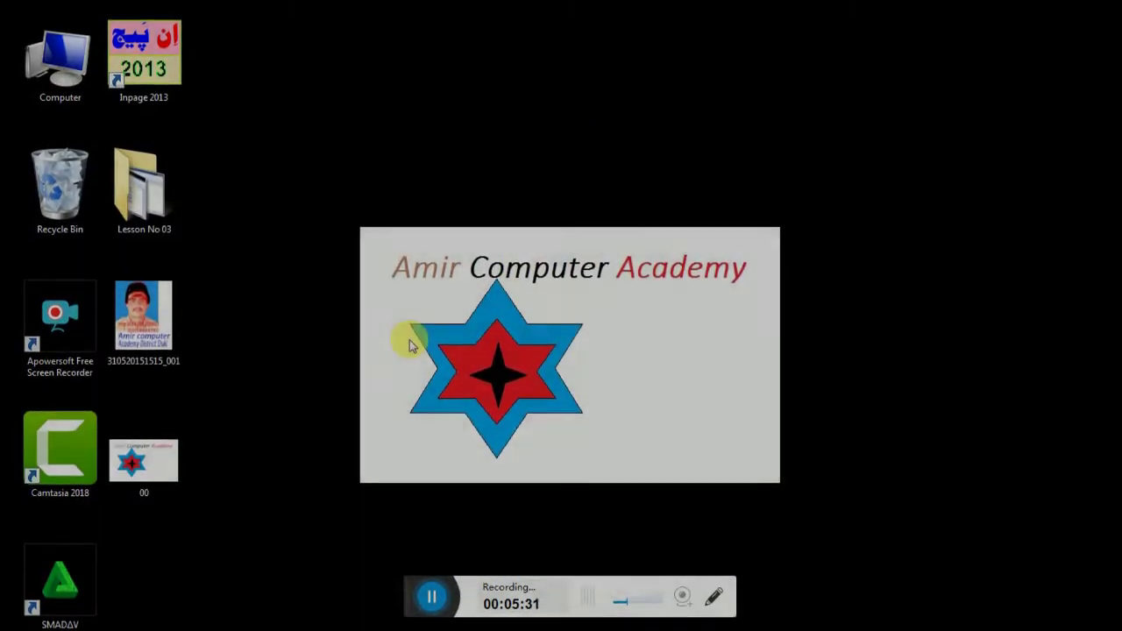
Return to Paint, set the picture as a desktop background that fills the screen, and minimize the window to view it.
click(39, 430)
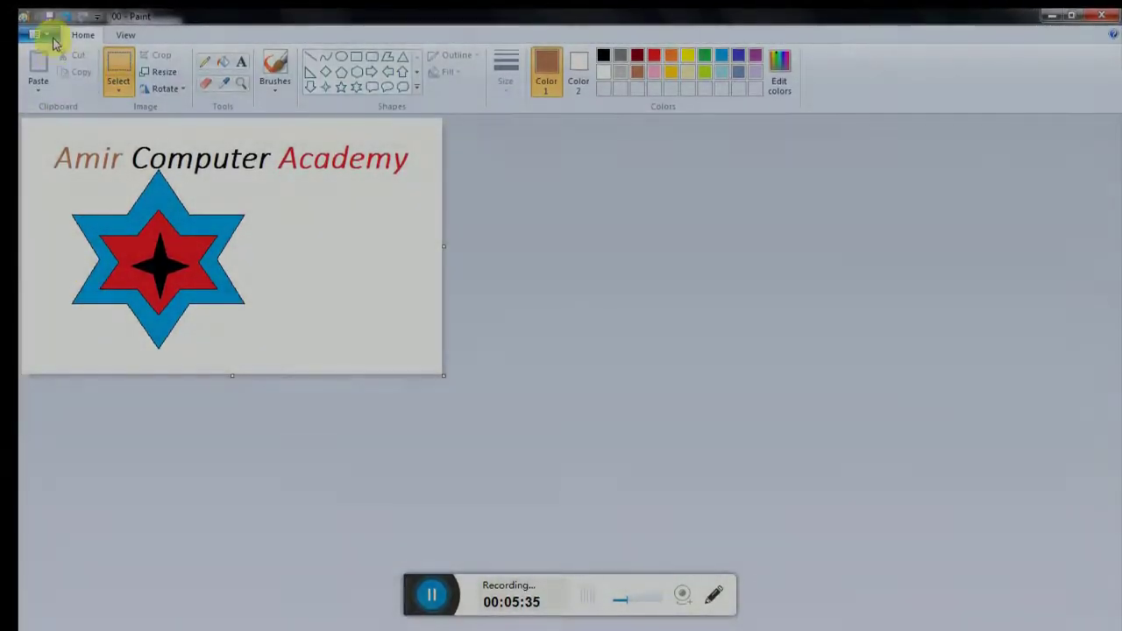
click(46, 35)
mouse_move(77, 313)
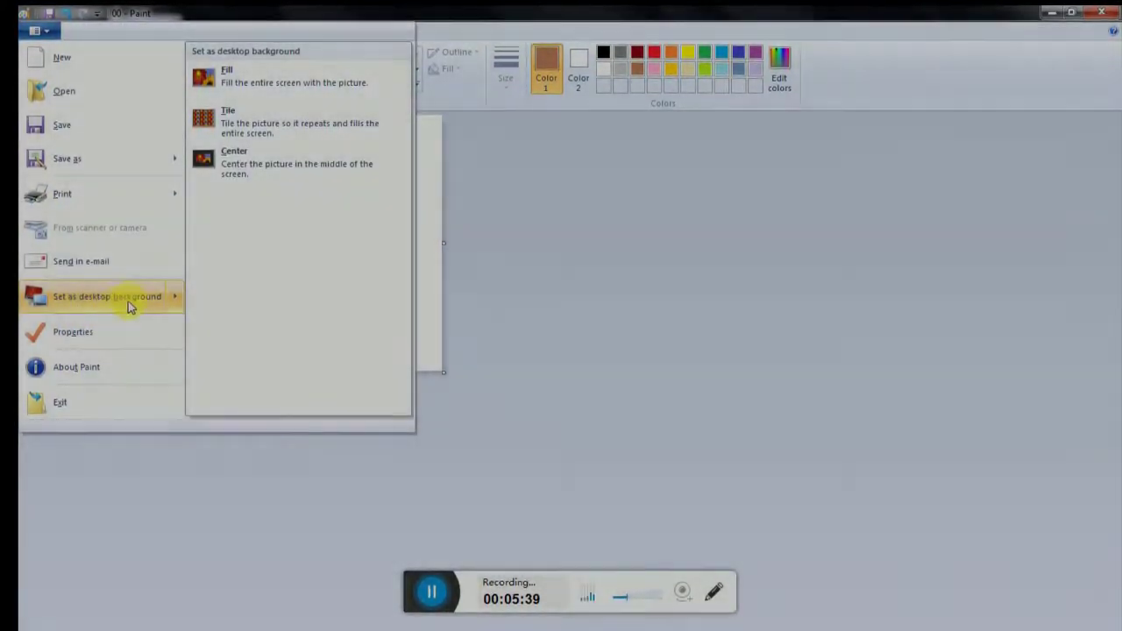
click(243, 83)
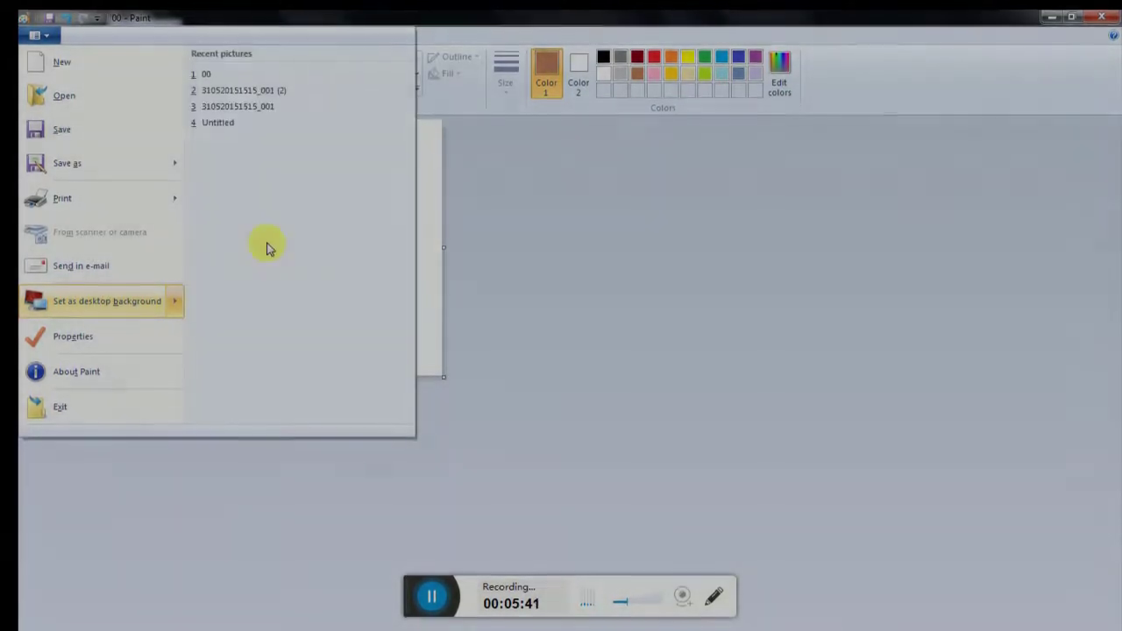
click(1050, 14)
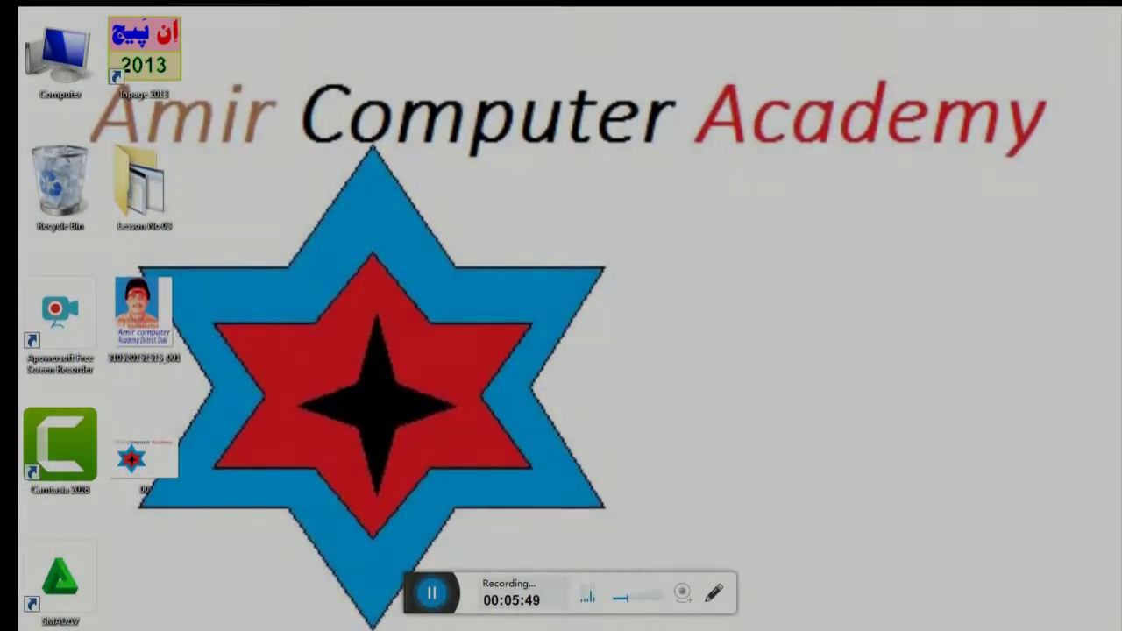
Switch back to Paint and enlarge the canvas beyond the drawing so it fills the work area.
key(alt+Tab)
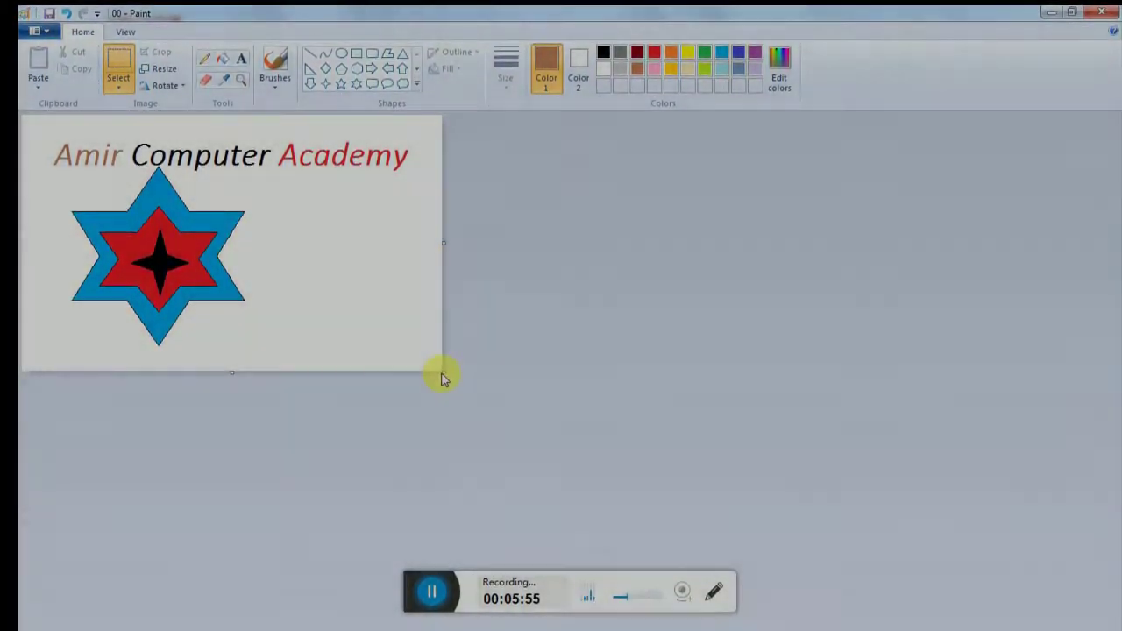
drag(443, 374, 1092, 630)
click(186, 302)
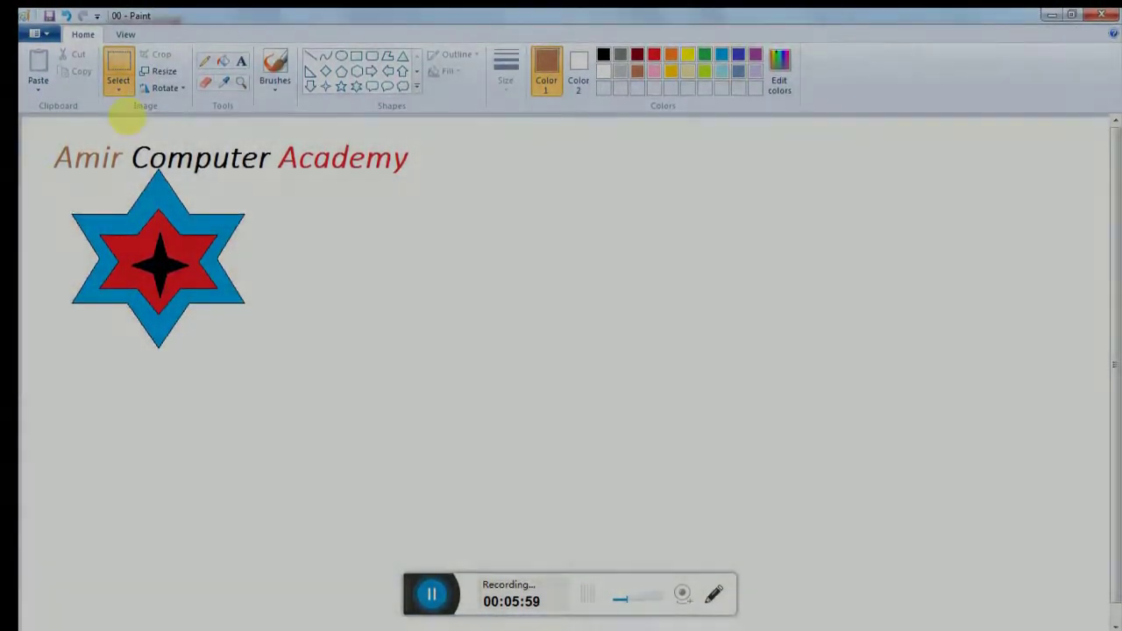
Activate the Eraser tool for the star drawing.
click(206, 88)
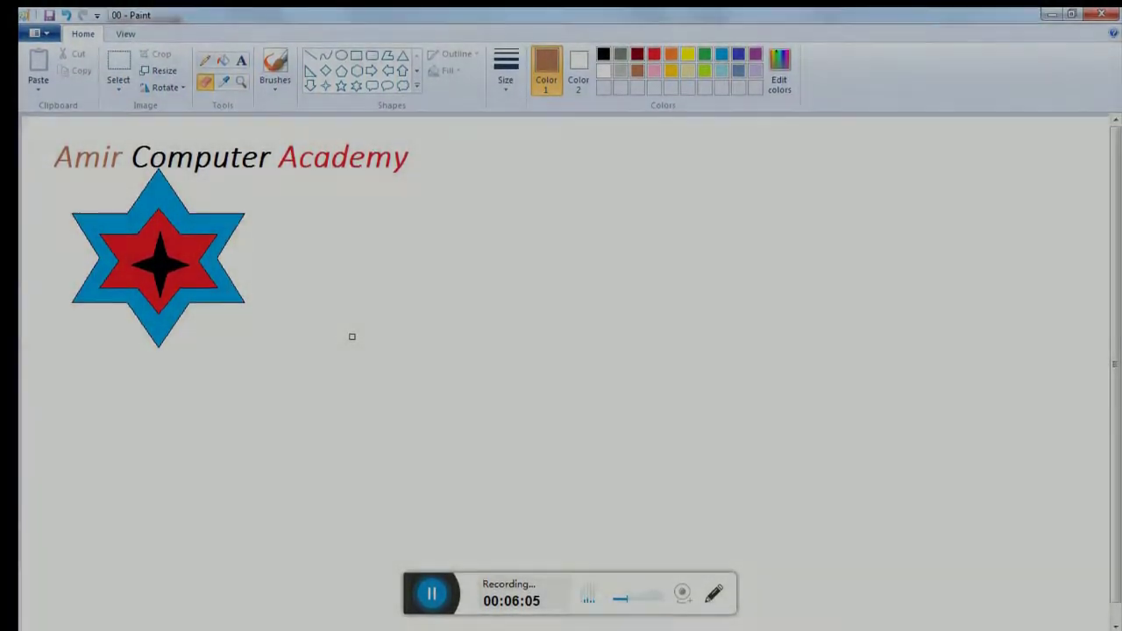